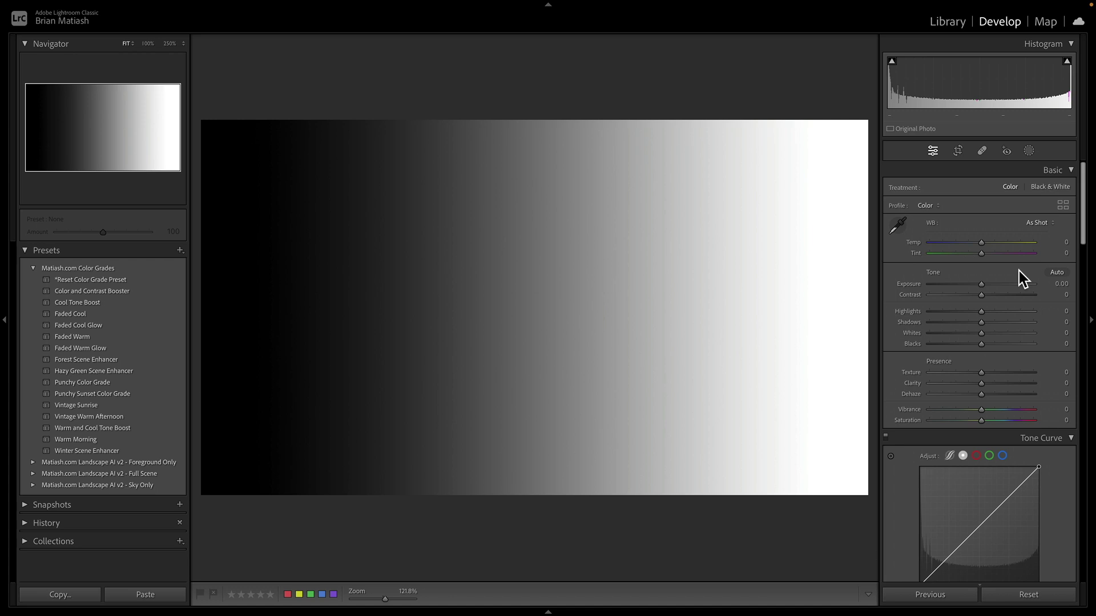
# - Close the panel-order setup unchanged and scroll the Develop panels down to Color Grading
pyautogui.rightClick(1011, 170)
pyautogui.click(1011, 172)
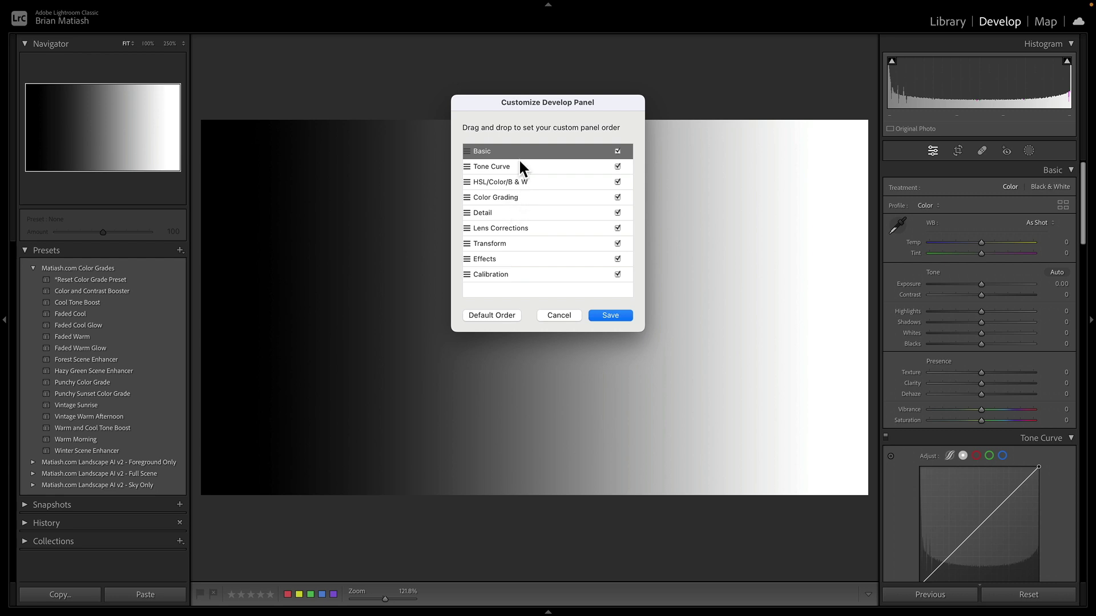
pyautogui.click(559, 314)
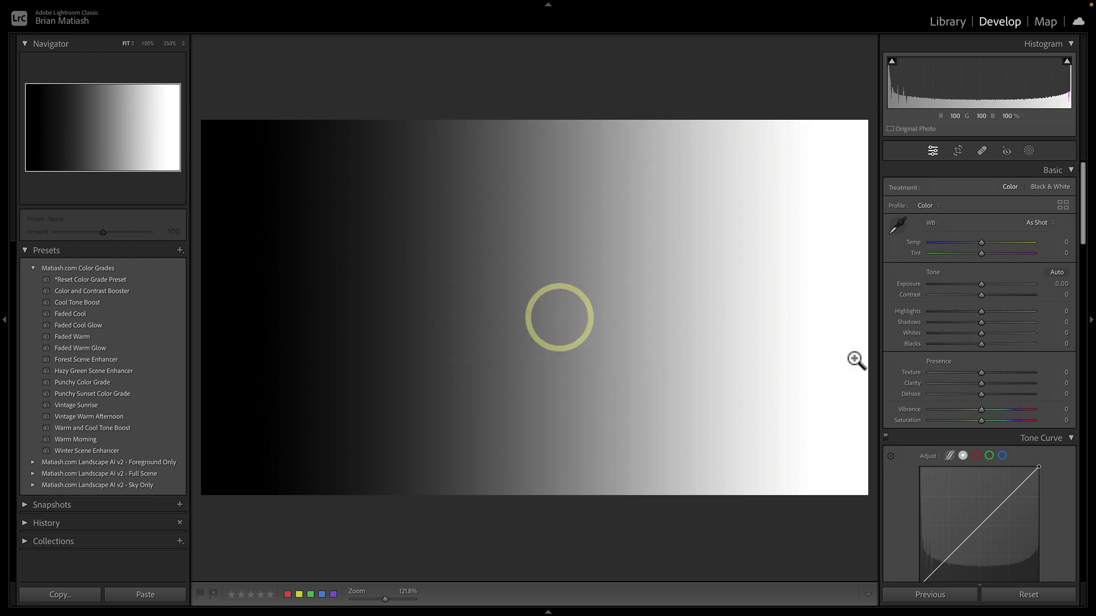
pyautogui.scroll(-15, 940, 275)
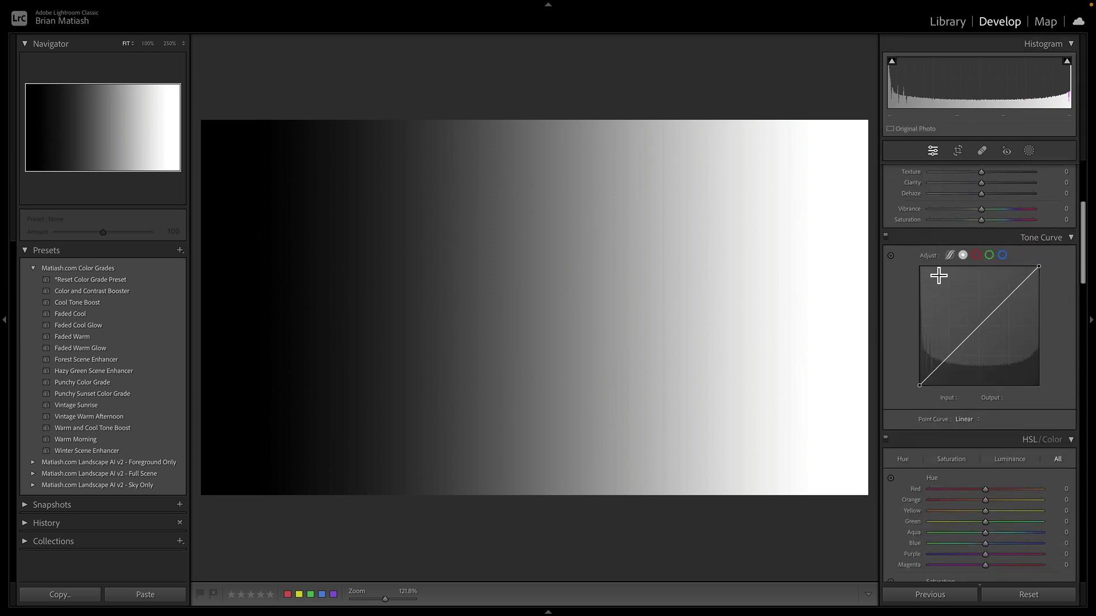
pyautogui.scroll(-8, 940, 275)
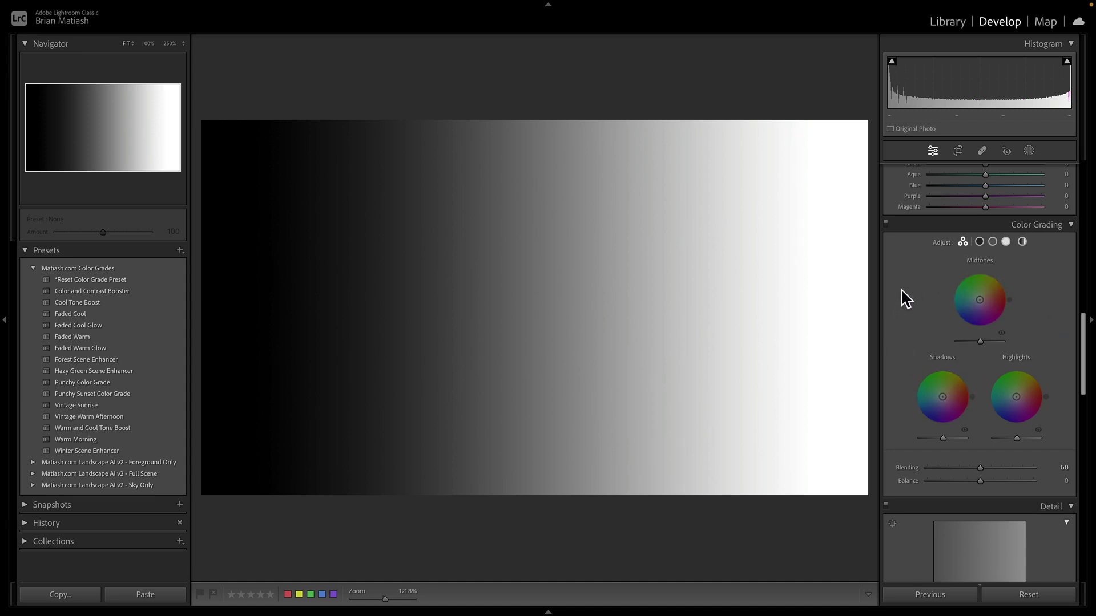
# - Cycle the Shadows, Midtones and Highlights wheels, settle on Shadows, and toggle the compact slider readout
pyautogui.click(979, 242)
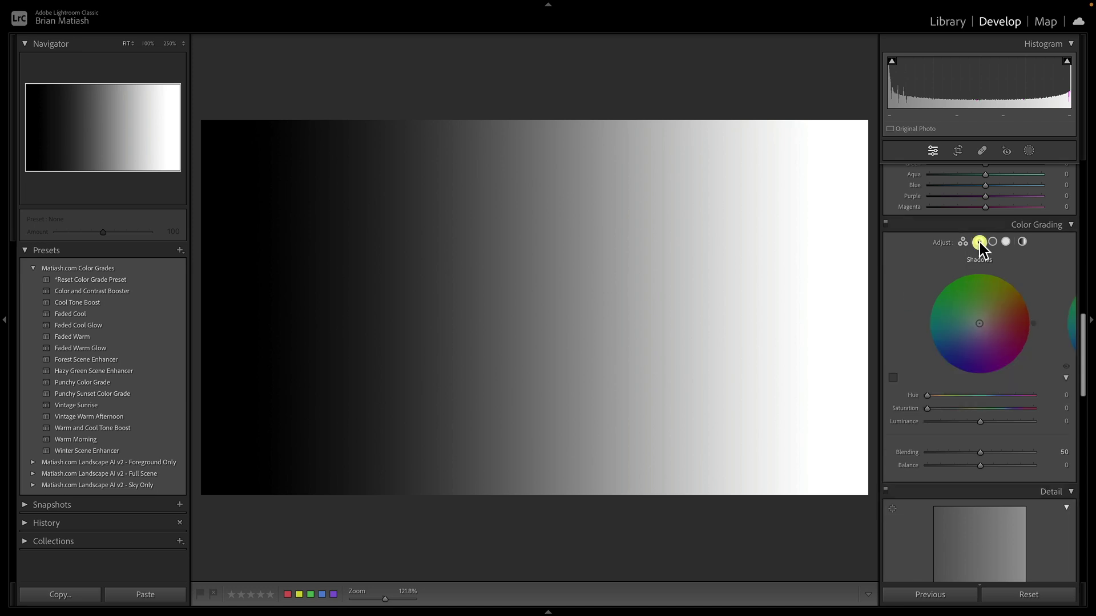
pyautogui.click(992, 242)
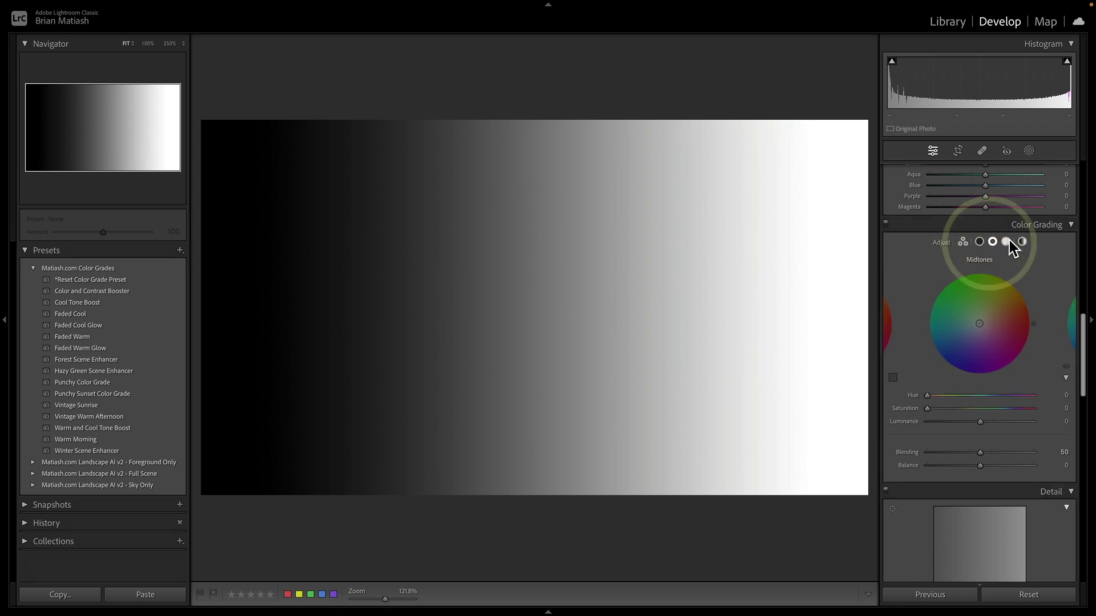
pyautogui.click(1006, 242)
pyautogui.click(992, 243)
pyautogui.click(977, 244)
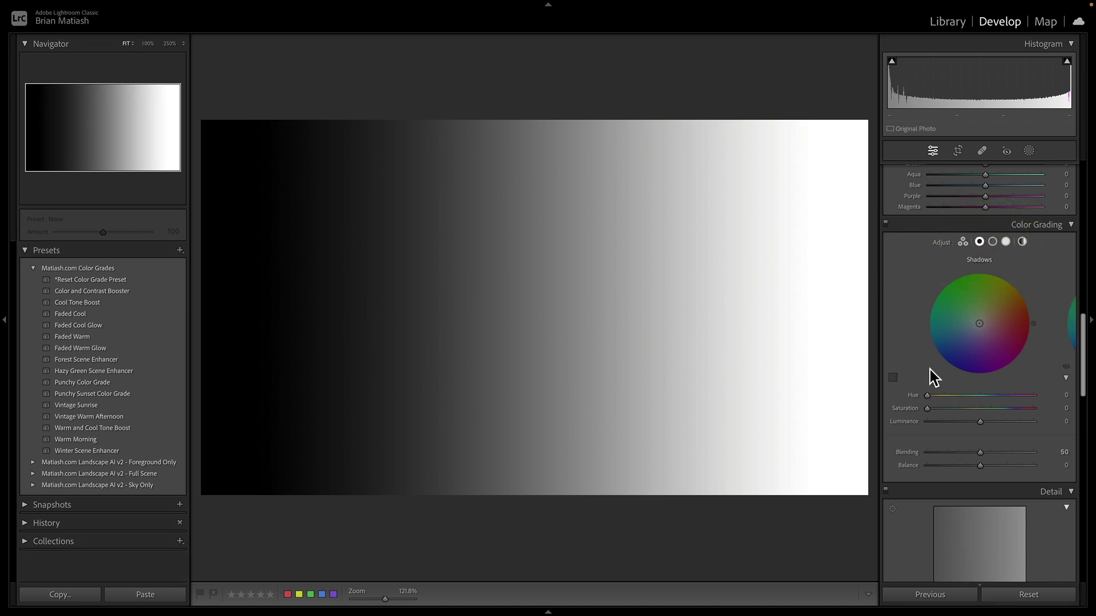
pyautogui.click(1065, 377)
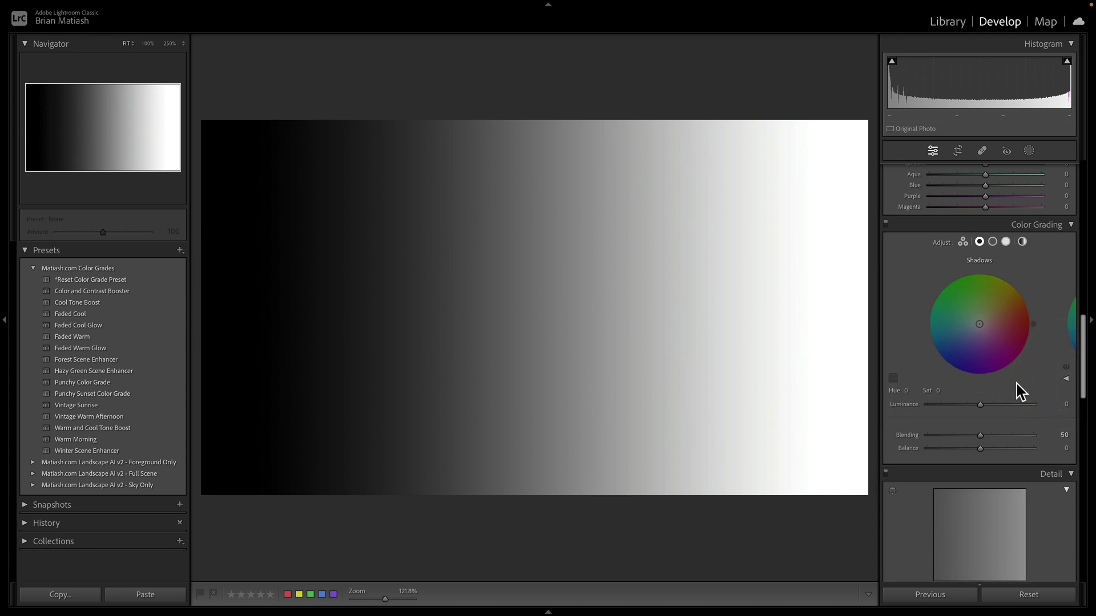
pyautogui.click(1065, 378)
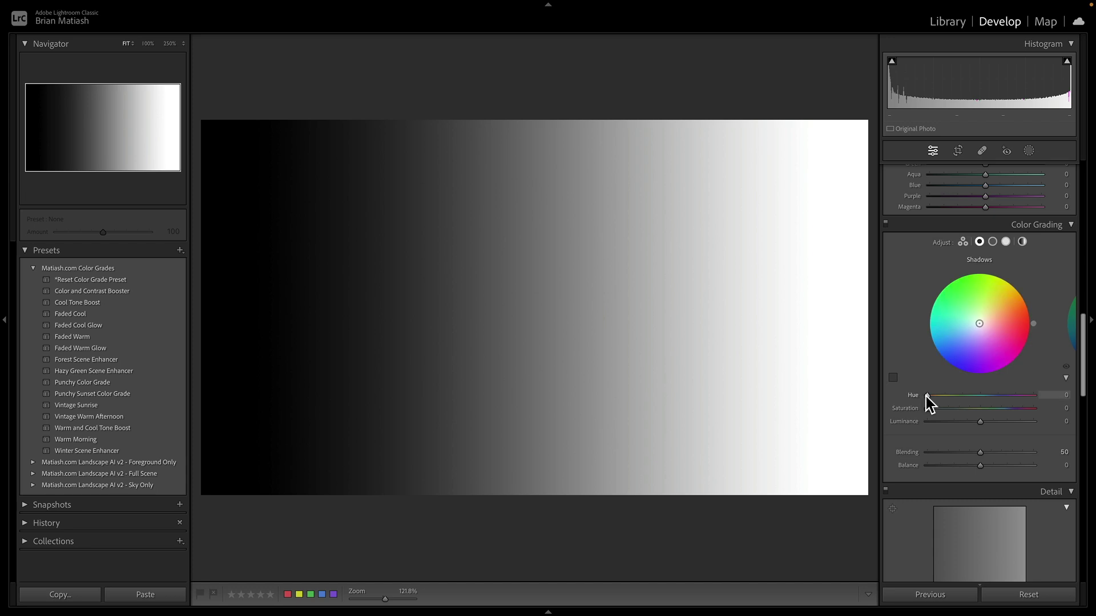
# - Sweep the Shadows Hue, reset it to 0, and raise Shadows Saturation to 100
pyautogui.moveTo(927, 395)
pyautogui.mouseDown()
pyautogui.moveTo(1032, 397)
pyautogui.moveTo(907, 402)
pyautogui.mouseUp()
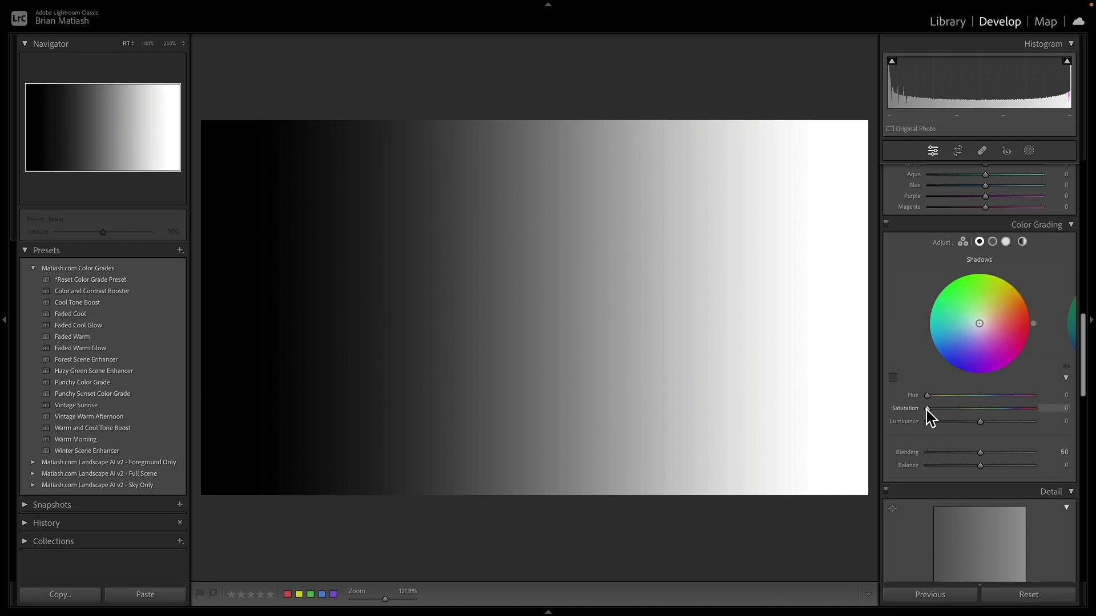
pyautogui.moveTo(926, 395)
pyautogui.mouseDown()
pyautogui.moveTo(1024, 396)
pyautogui.moveTo(932, 405)
pyautogui.moveTo(972, 400)
pyautogui.mouseUp()
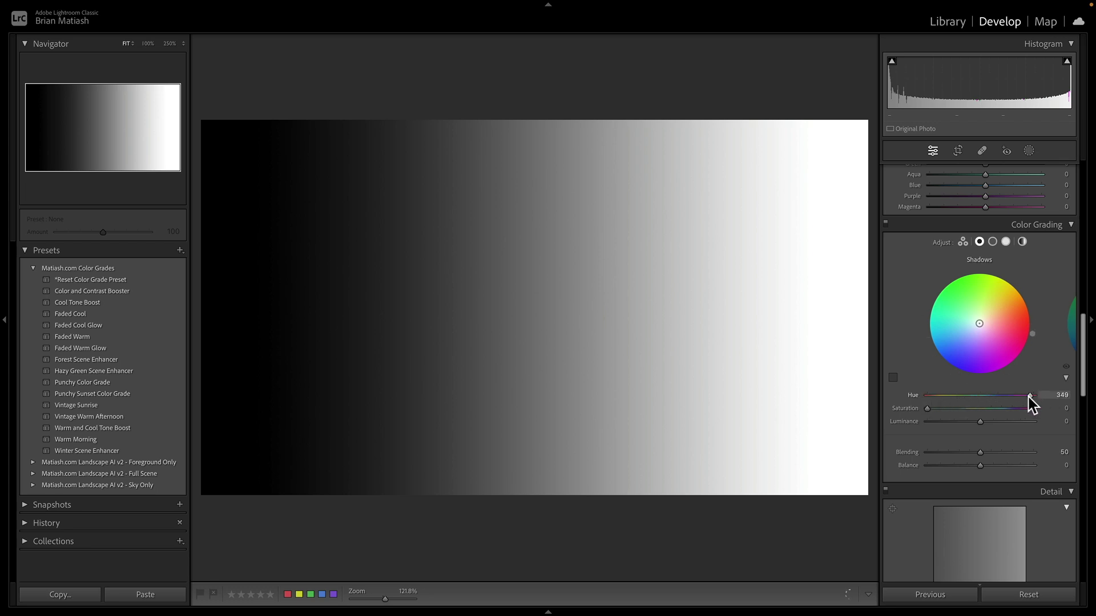
pyautogui.doubleClick(928, 400)
pyautogui.moveTo(926, 409); pyautogui.dragTo(1034, 406)
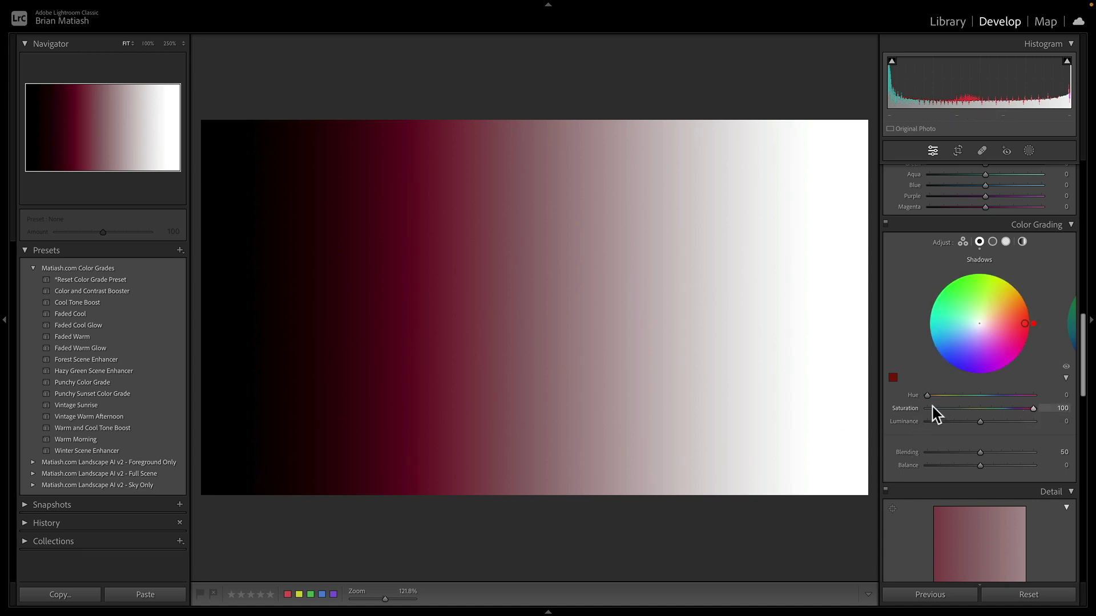
# - Move the shadows tint point on the wheel to Hue 6, keeping Saturation at 100
pyautogui.click(1032, 408)
pyautogui.moveTo(1031, 409)
pyautogui.mouseDown()
pyautogui.moveTo(920, 416)
pyautogui.moveTo(1038, 418)
pyautogui.mouseUp()
pyautogui.moveTo(1024, 323)
pyautogui.mouseDown()
pyautogui.moveTo(996, 324)
pyautogui.moveTo(1025, 324)
pyautogui.mouseUp()
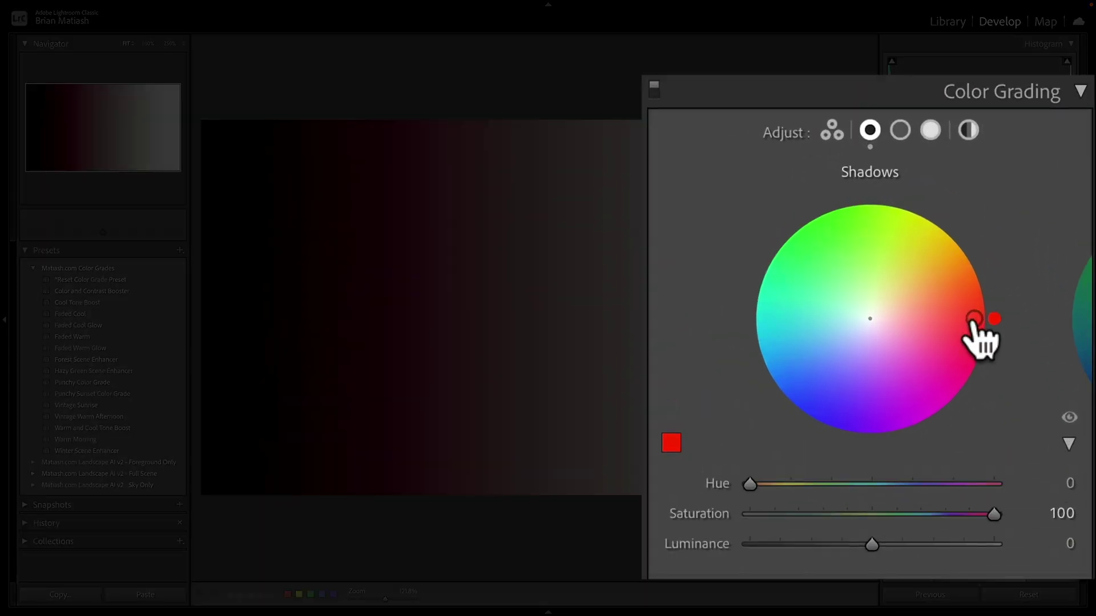
pyautogui.moveTo(1024, 325); pyautogui.dragTo(934, 312)
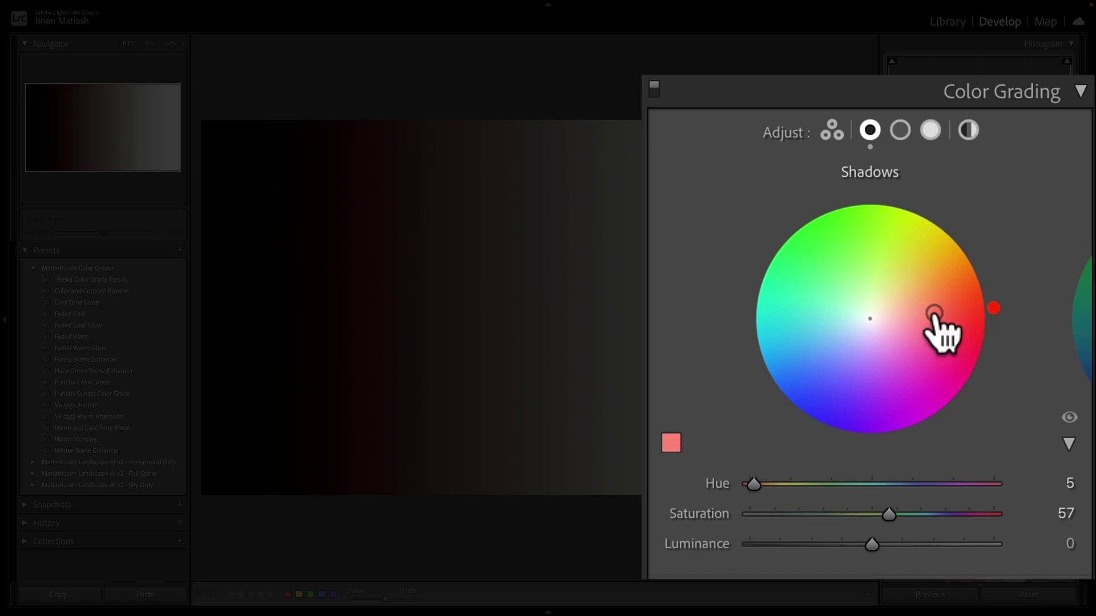
pyautogui.moveTo(934, 313); pyautogui.dragTo(934, 313)
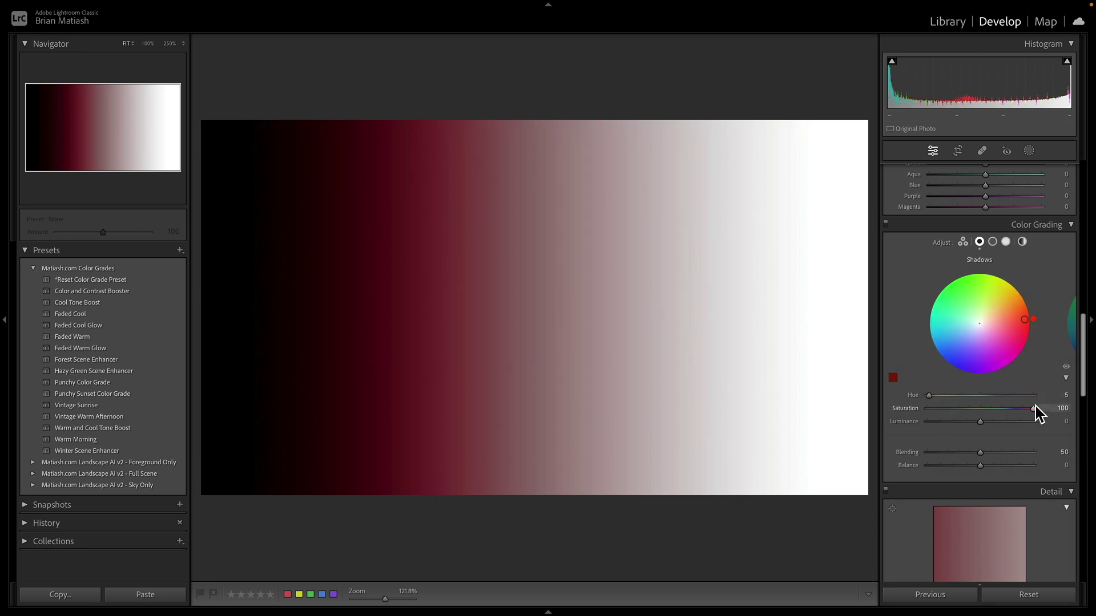
# - Drag Shadows Hue through orange and blue to 259 for deep purple shadows
pyautogui.moveTo(929, 396); pyautogui.dragTo(1015, 395)
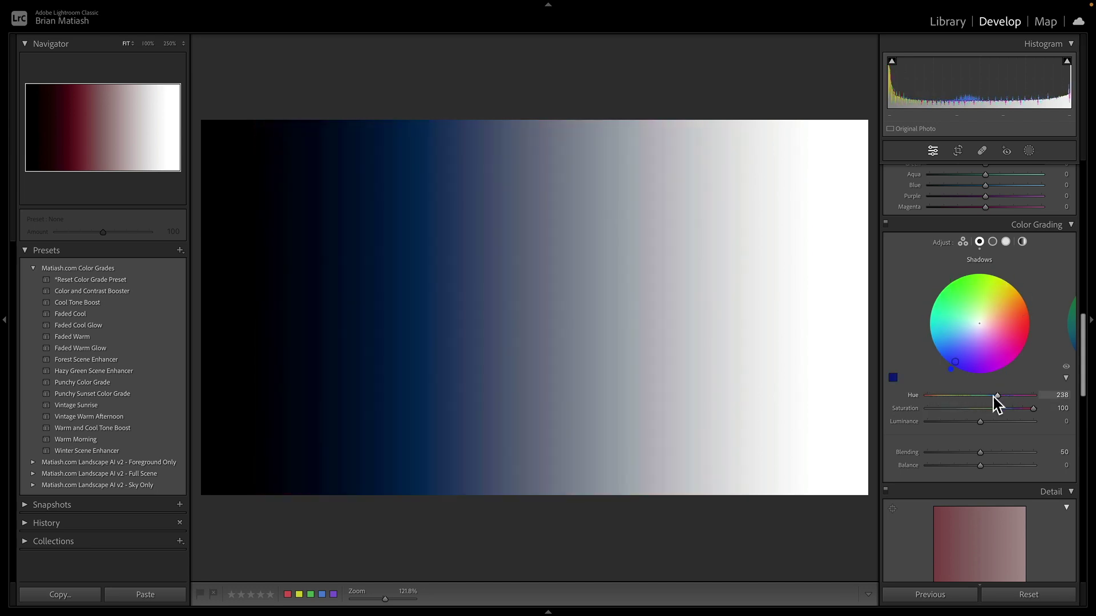
pyautogui.moveTo(991, 398)
pyautogui.mouseDown()
pyautogui.moveTo(932, 401)
pyautogui.moveTo(1009, 395)
pyautogui.mouseUp()
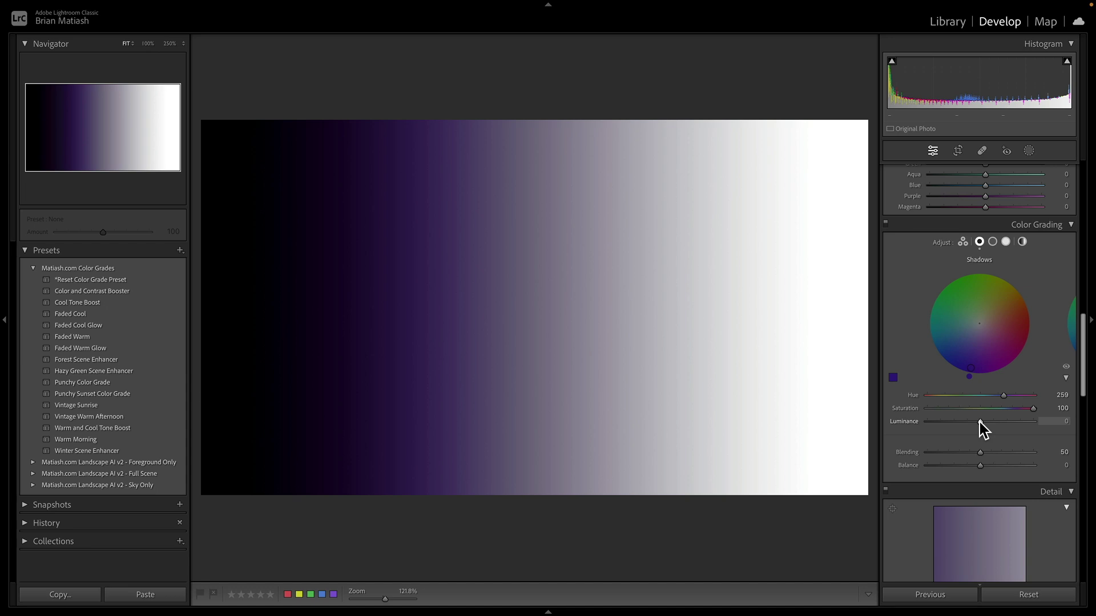
pyautogui.moveTo(979, 421); pyautogui.dragTo(1033, 420)
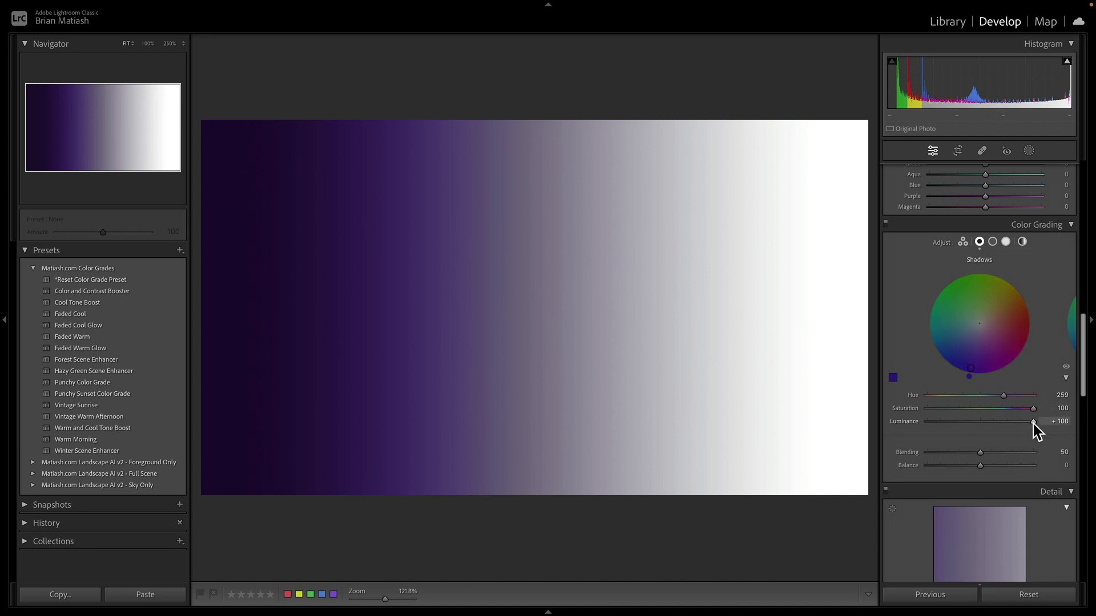
pyautogui.moveTo(1033, 422); pyautogui.dragTo(891, 422)
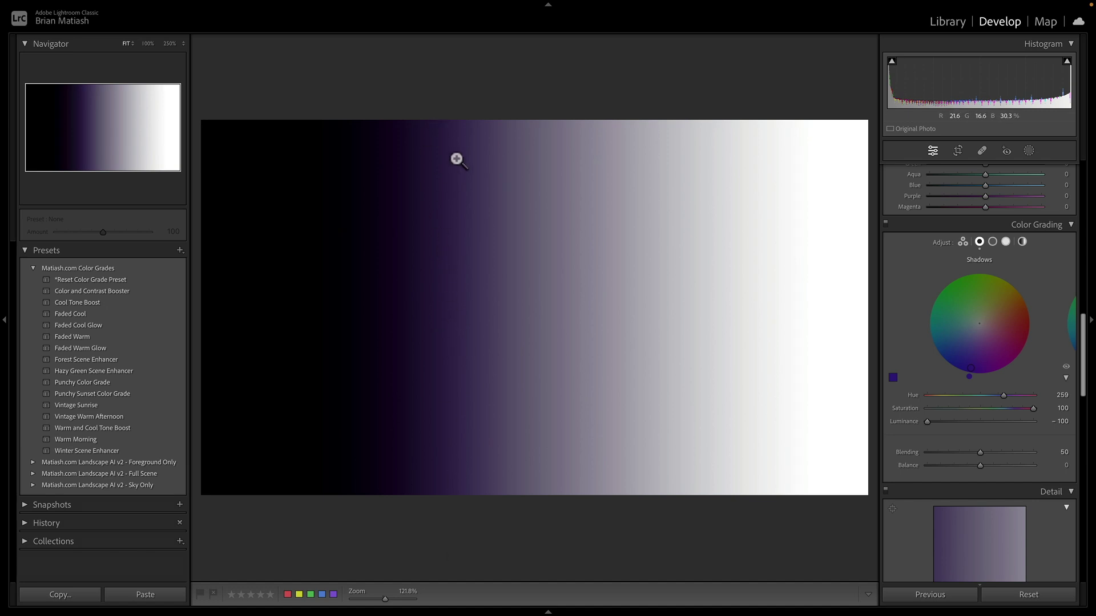
pyautogui.doubleClick(911, 421)
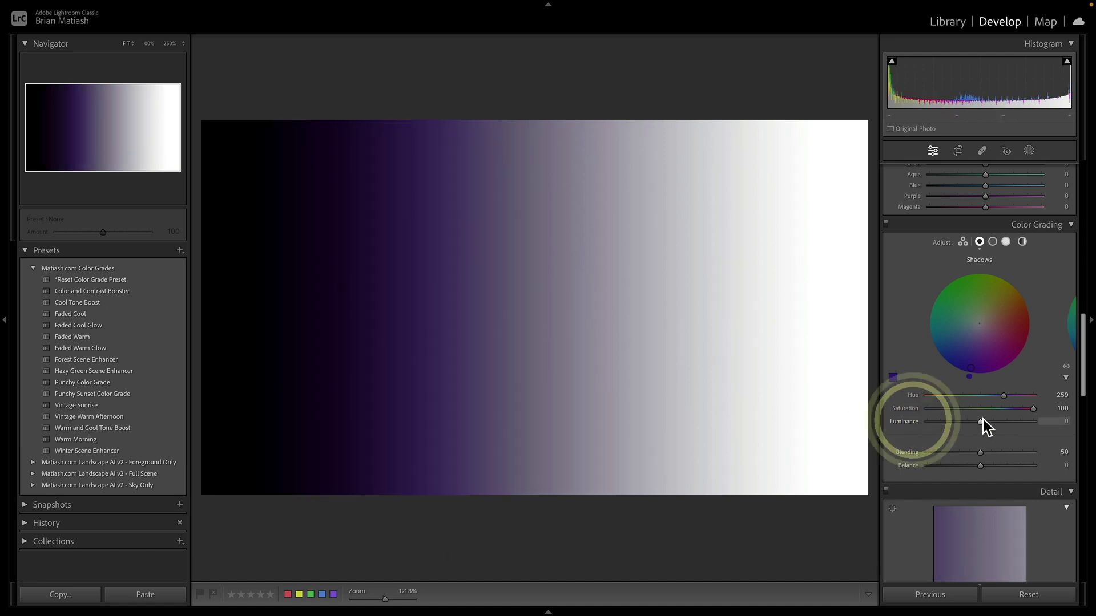
pyautogui.moveTo(978, 421)
pyautogui.mouseDown()
pyautogui.moveTo(1001, 421)
pyautogui.moveTo(983, 423)
pyautogui.mouseUp()
pyautogui.doubleClick(904, 420)
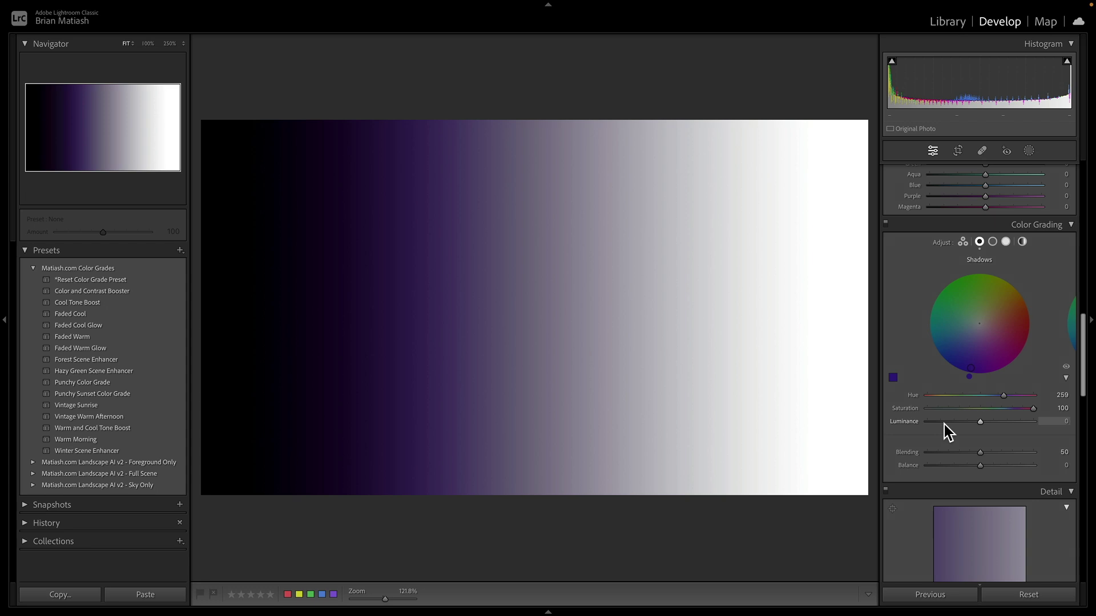
pyautogui.scroll(10, 944, 424)
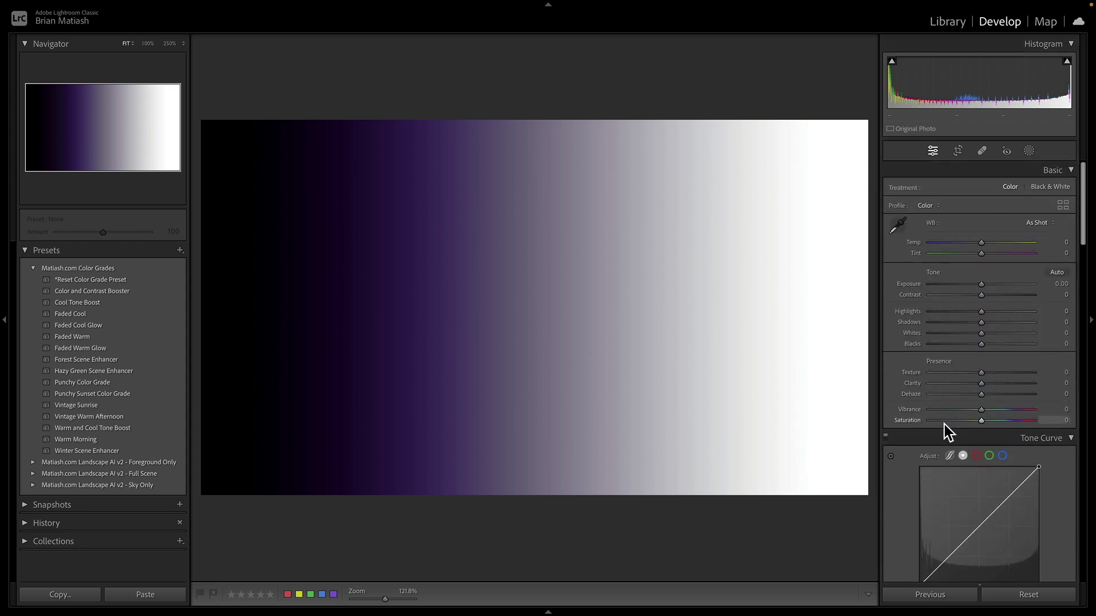
pyautogui.scroll(-3, 947, 456)
pyautogui.scroll(3, 984, 446)
pyautogui.scroll(-10, 980, 351)
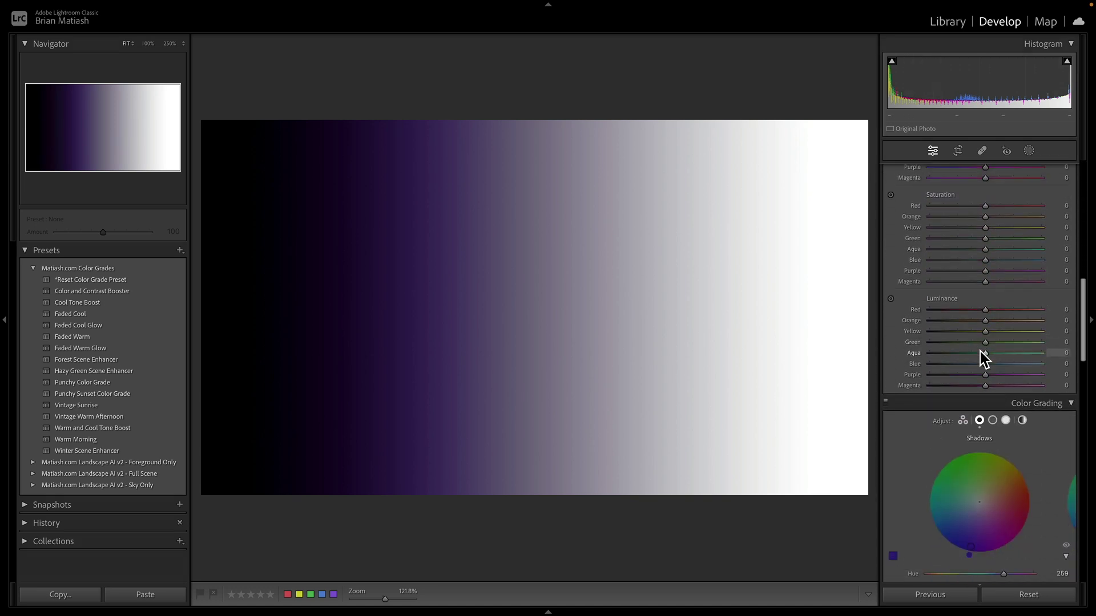
pyautogui.scroll(-3, 981, 355)
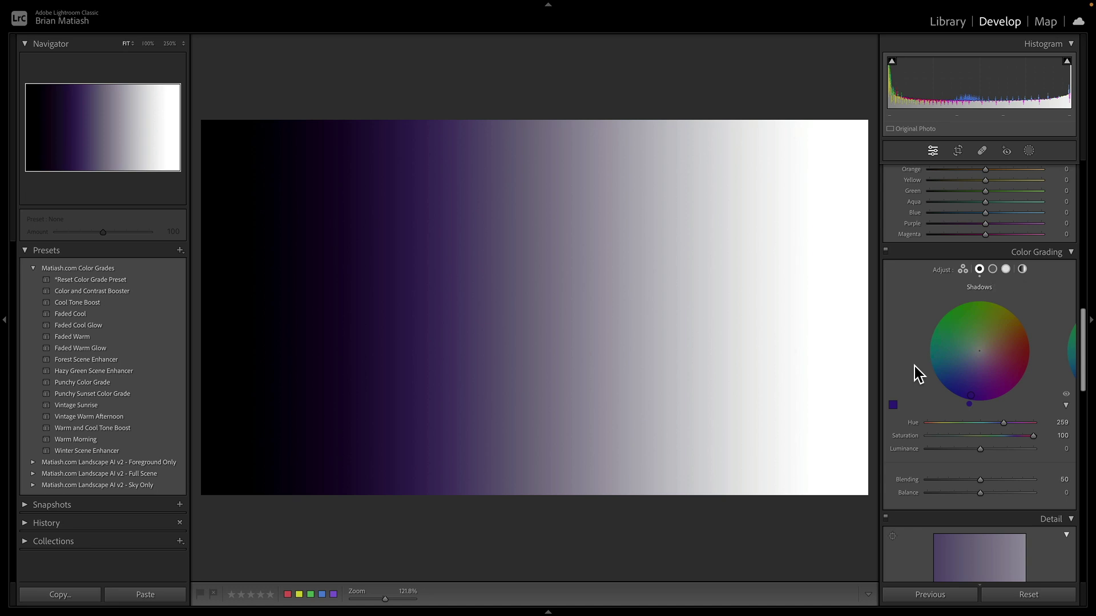
# - Grade the Midtones green at Saturation 100 and Hue about 98, then try Luminance
pyautogui.click(992, 269)
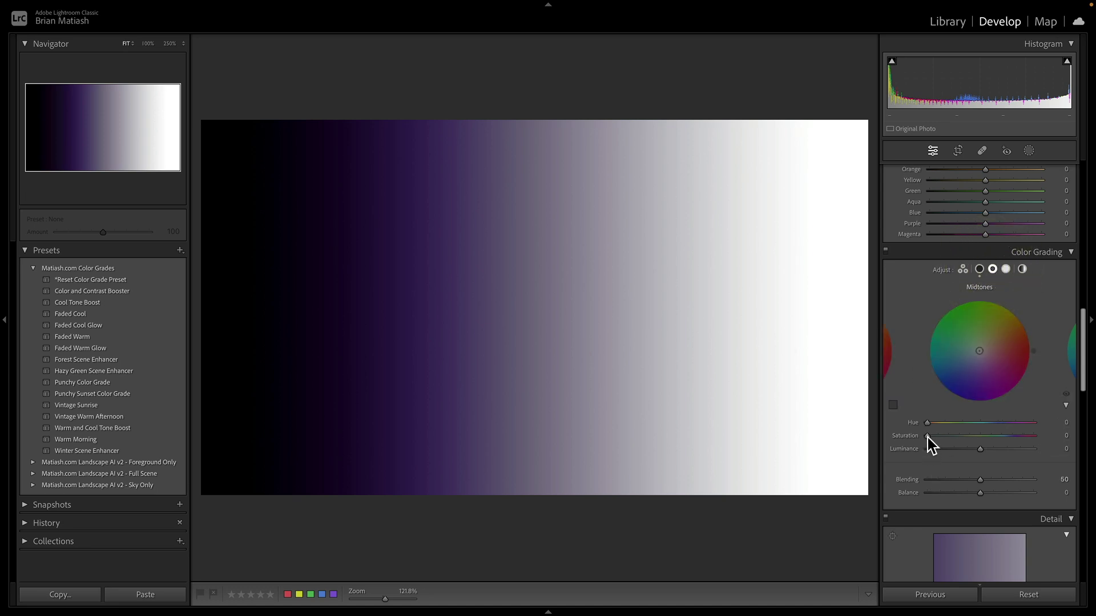
pyautogui.moveTo(927, 436); pyautogui.dragTo(1051, 433)
pyautogui.moveTo(928, 422); pyautogui.dragTo(956, 423)
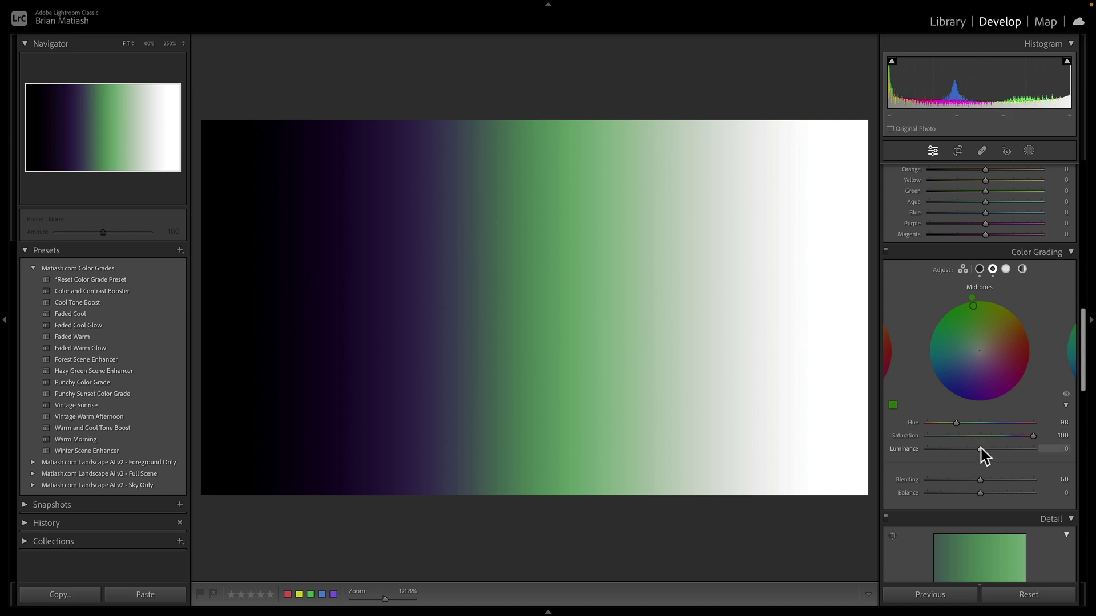
pyautogui.moveTo(979, 449)
pyautogui.mouseDown()
pyautogui.moveTo(1032, 447)
pyautogui.moveTo(925, 448)
pyautogui.moveTo(978, 448)
pyautogui.mouseUp()
# - Reset Midtones Luminance, then set Highlights to Hue 0 and Saturation 100 for pure red
pyautogui.doubleClick(909, 449)
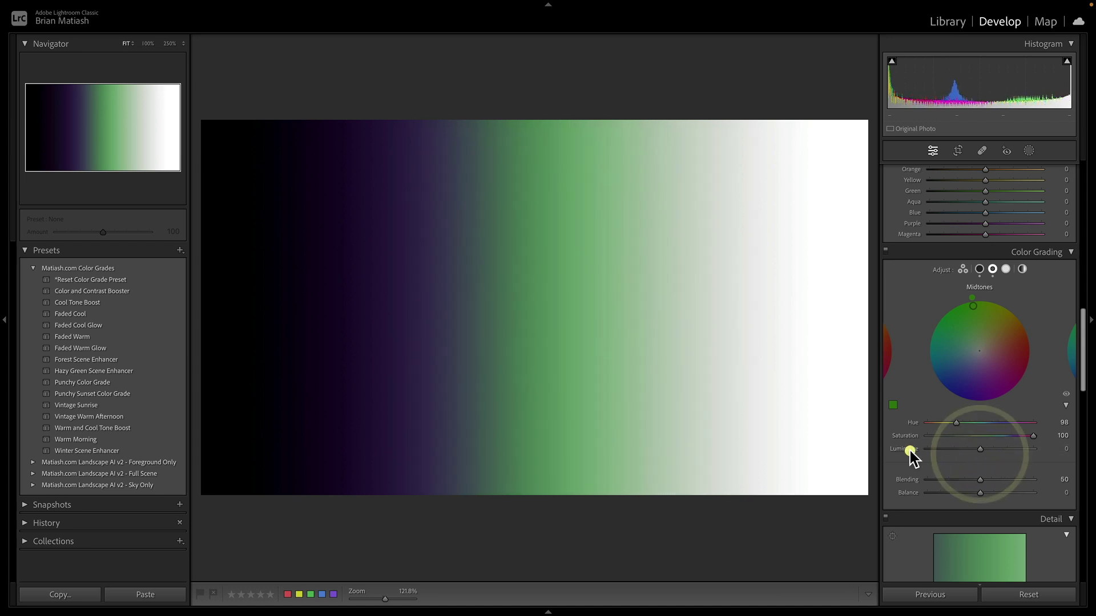
pyautogui.click(1005, 270)
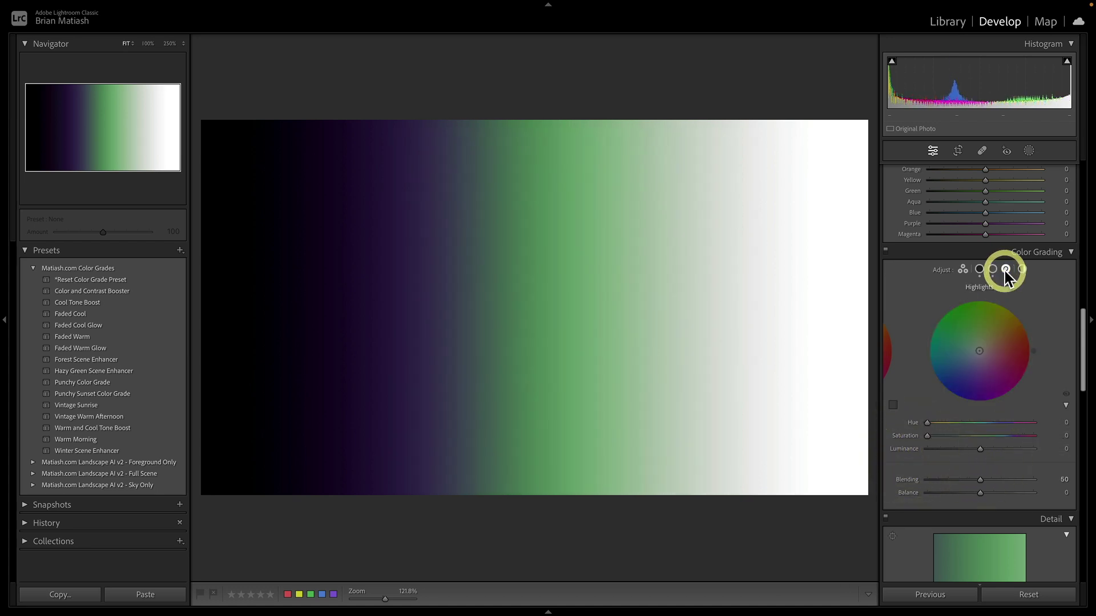
pyautogui.moveTo(929, 434); pyautogui.dragTo(1064, 436)
pyautogui.click(926, 422)
pyautogui.click(926, 422)
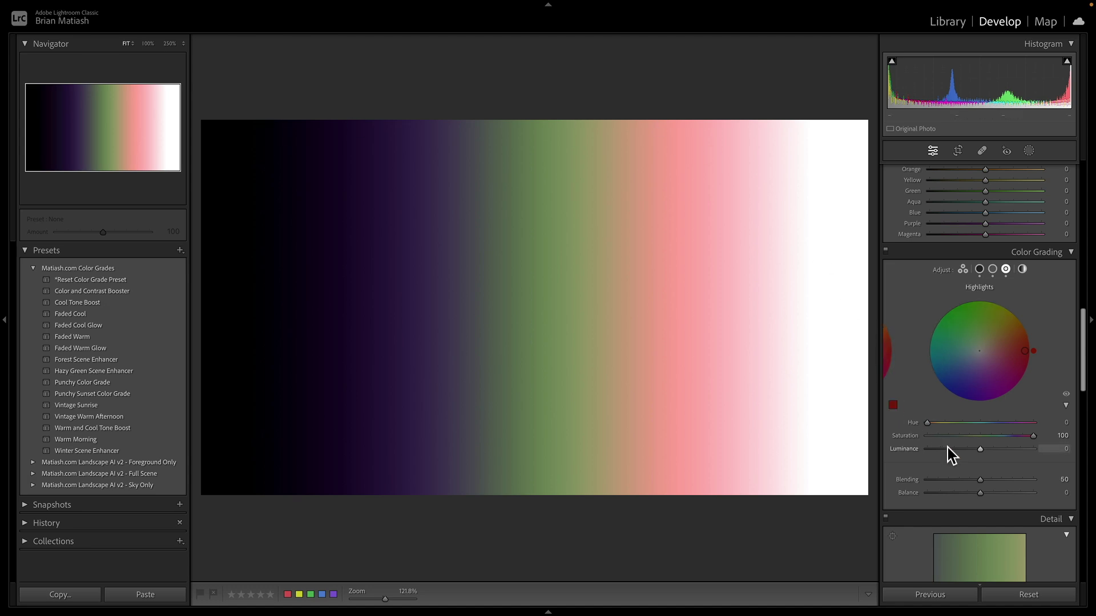
# - Preview Highlights Luminance changes, then reset it to 0
pyautogui.moveTo(980, 449); pyautogui.dragTo(1042, 451)
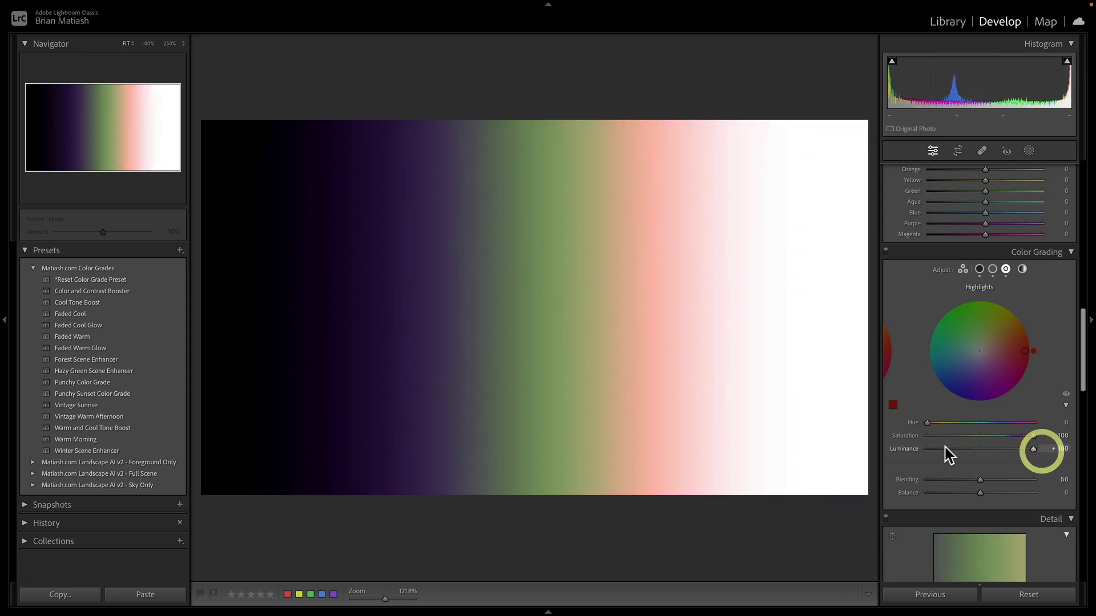
pyautogui.doubleClick(916, 449)
pyautogui.scroll(-1, 915, 449)
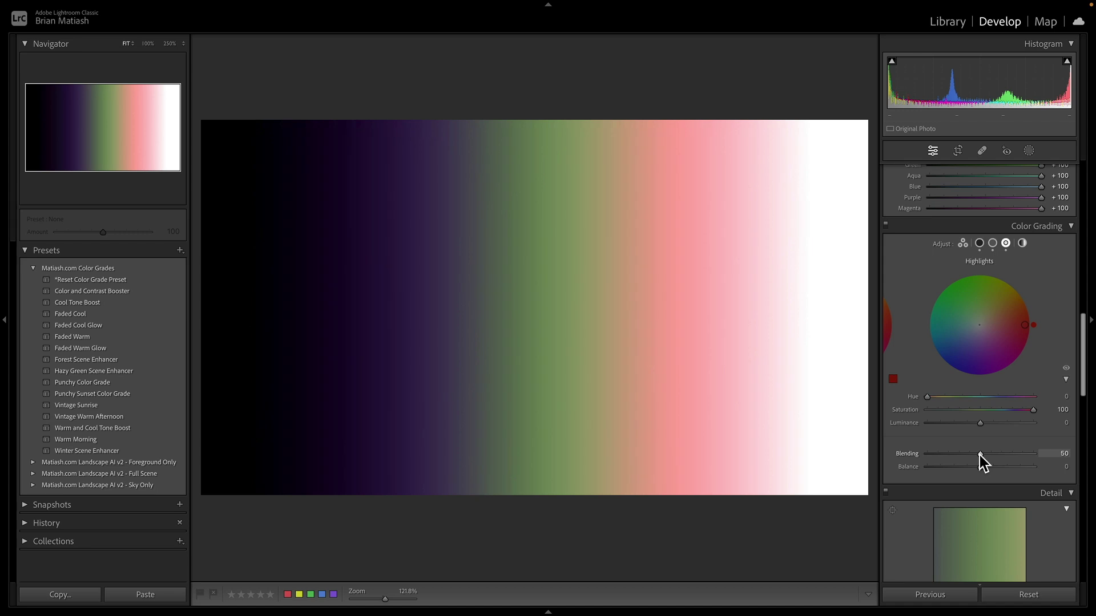
# - Drag Blending up to preview, then down to 0 for sharp purple, green and pink bands
pyautogui.moveTo(979, 454); pyautogui.dragTo(1039, 459)
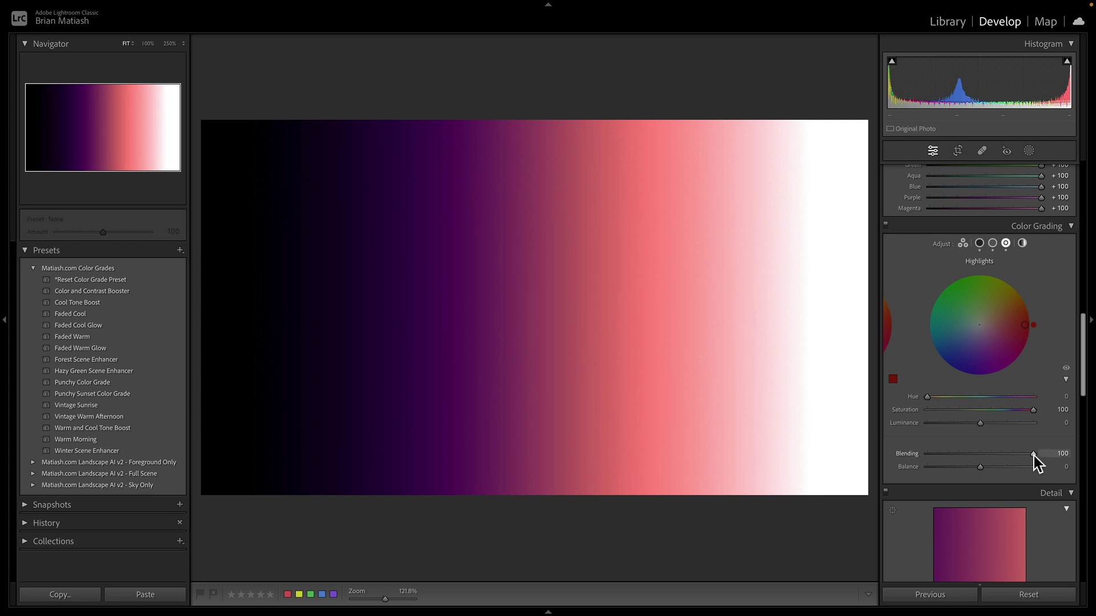
pyautogui.moveTo(1033, 455); pyautogui.dragTo(905, 457)
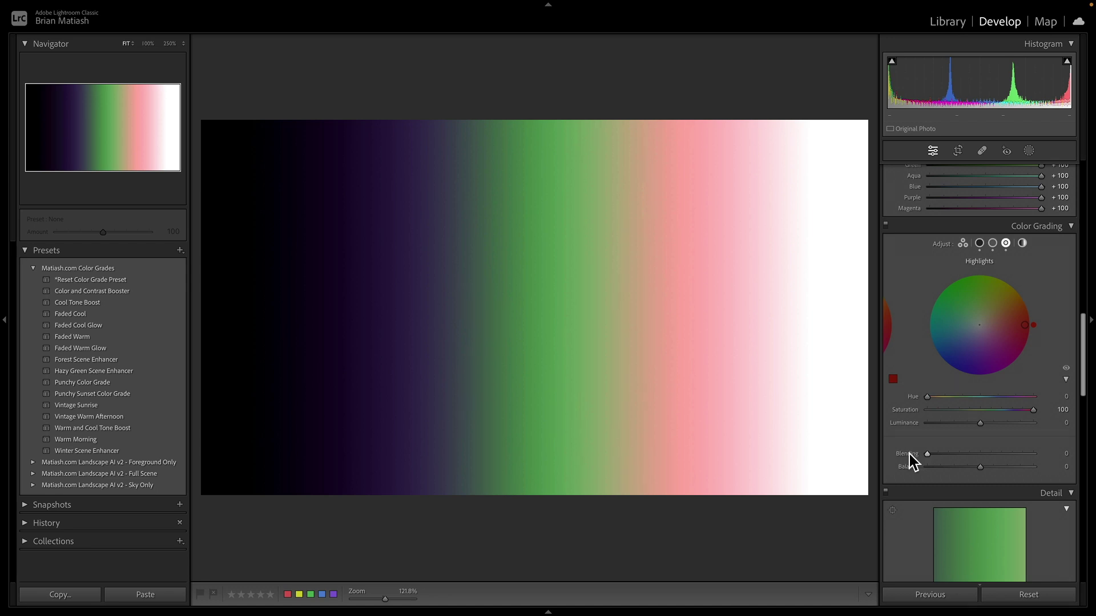
# - Reset Blending to 50, preview Balance at -100 and +100, then reset Balance to 0
pyautogui.doubleClick(909, 454)
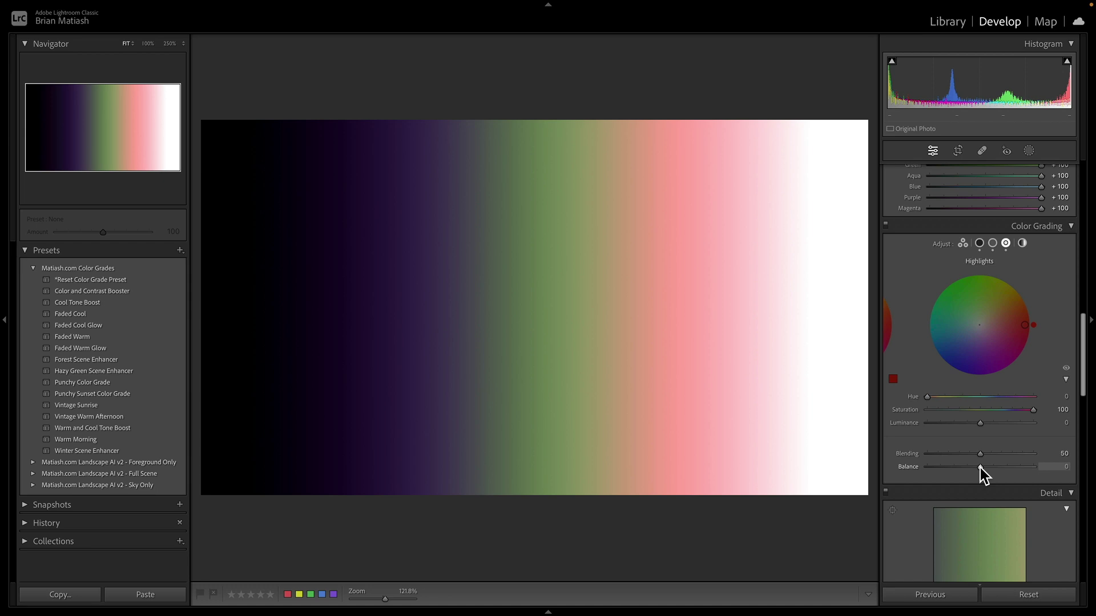
pyautogui.moveTo(979, 467); pyautogui.dragTo(926, 466)
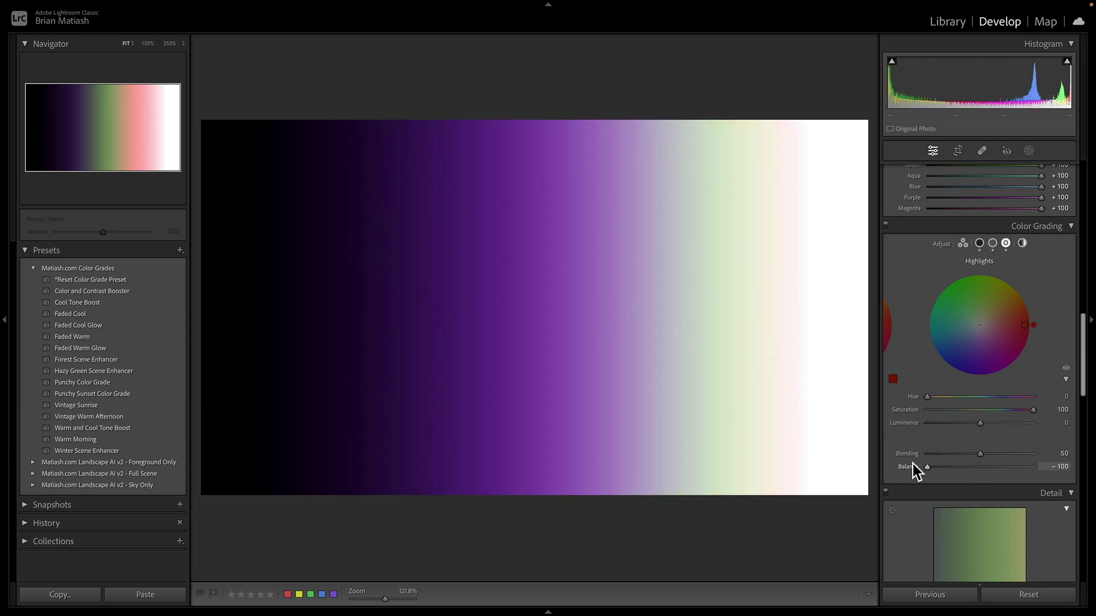
pyautogui.click(912, 464)
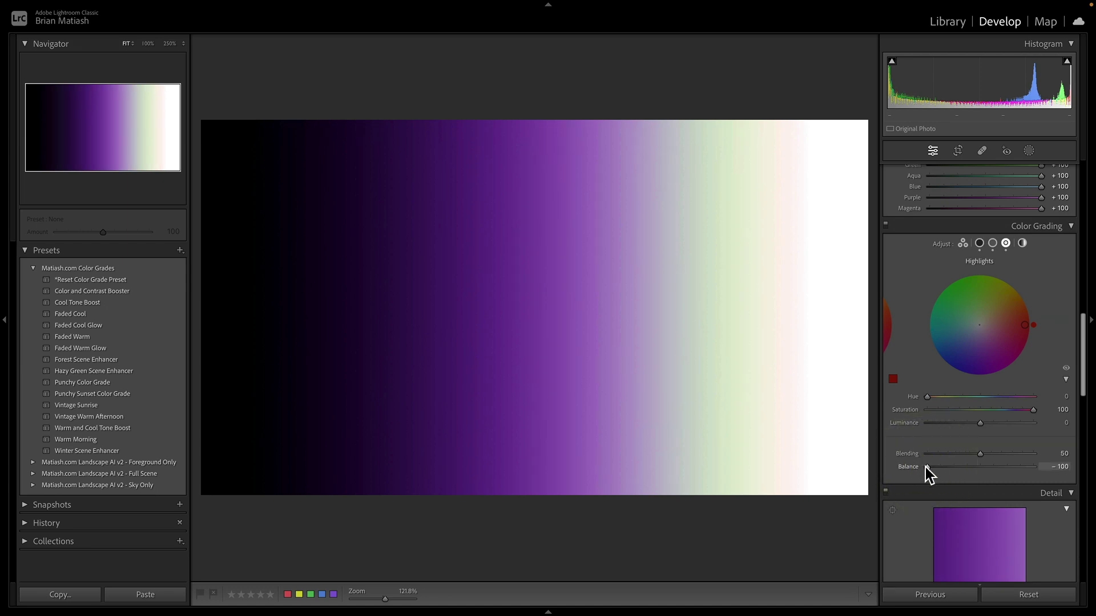
pyautogui.moveTo(927, 467); pyautogui.dragTo(1037, 469)
pyautogui.click(1036, 468)
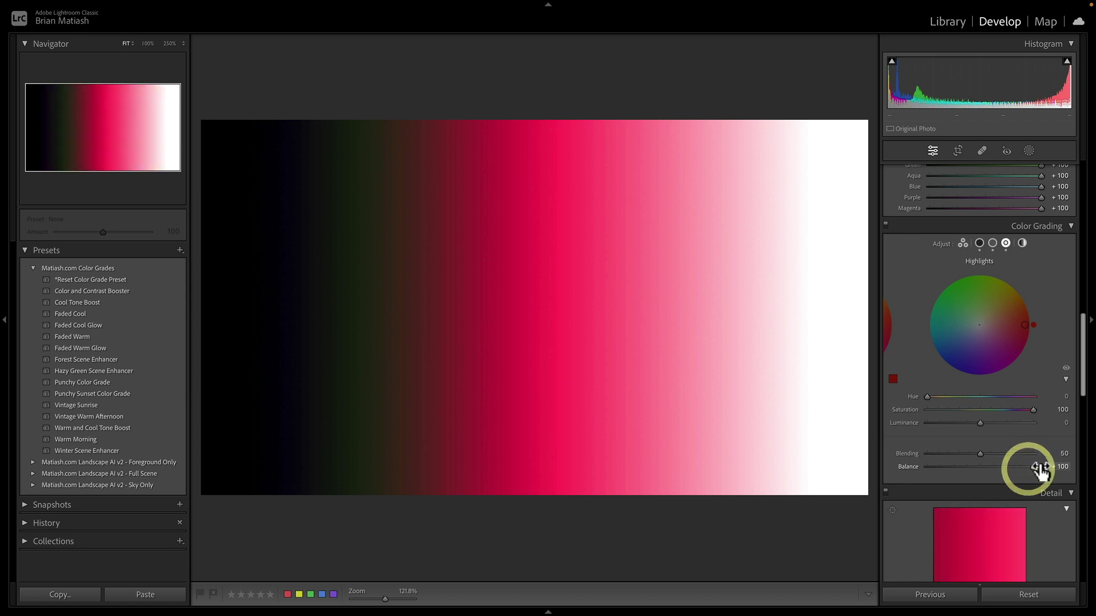
pyautogui.doubleClick(916, 468)
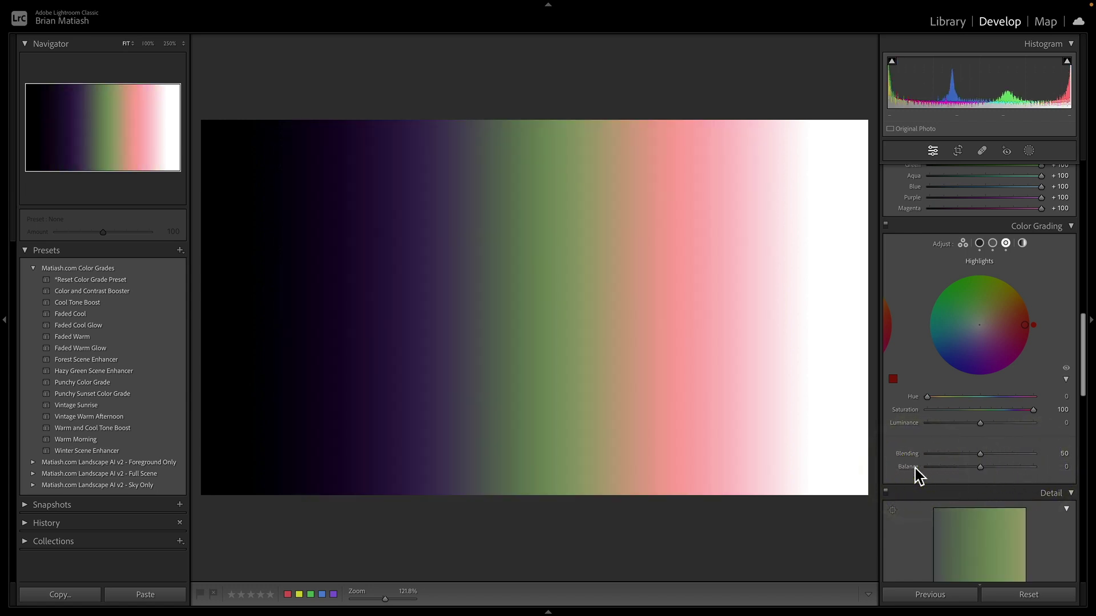
# - Switch Color Grading to the Global range and raise its Saturation
pyautogui.scroll(1, 915, 456)
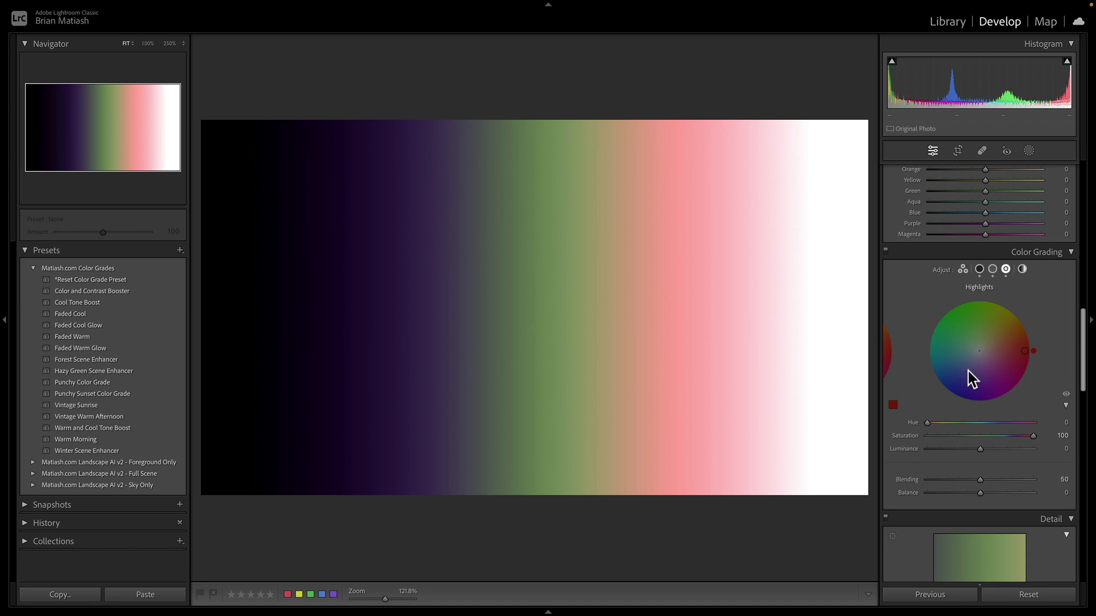
pyautogui.click(1022, 269)
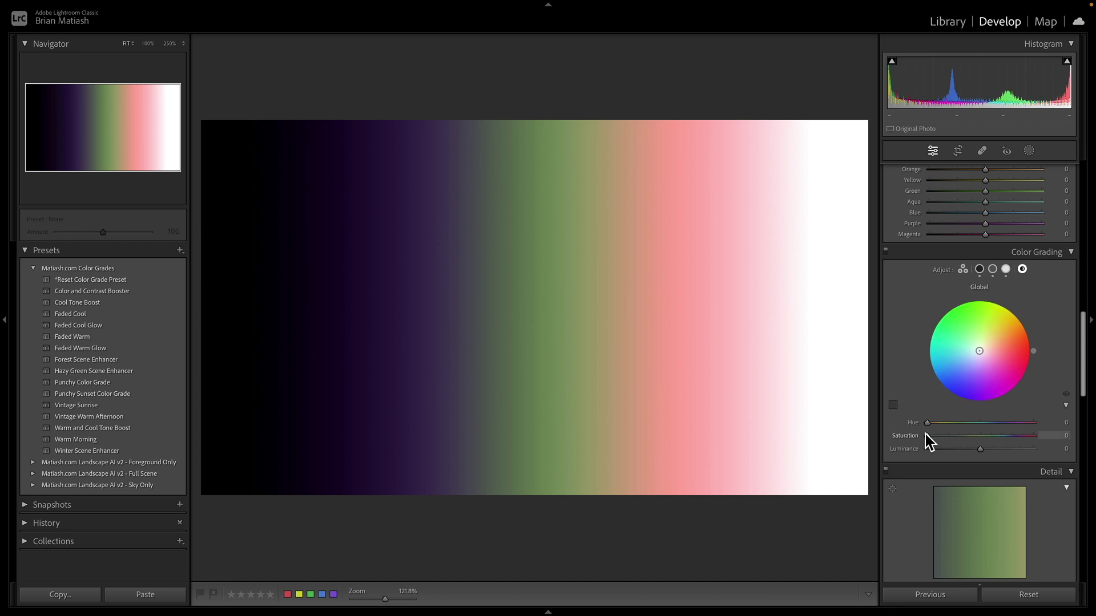
pyautogui.moveTo(925, 436); pyautogui.dragTo(1052, 443)
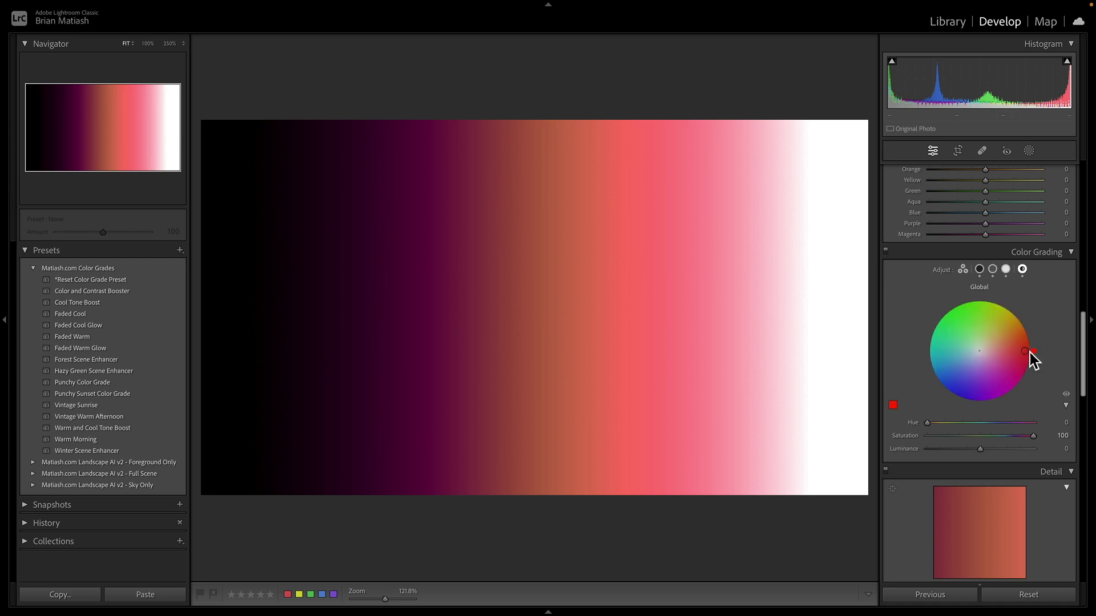
# - Swing the Global hue through orange and blue to 238, then reset Saturation to 0
pyautogui.moveTo(1033, 350); pyautogui.dragTo(941, 392)
pyautogui.moveTo(1033, 436); pyautogui.dragTo(947, 443)
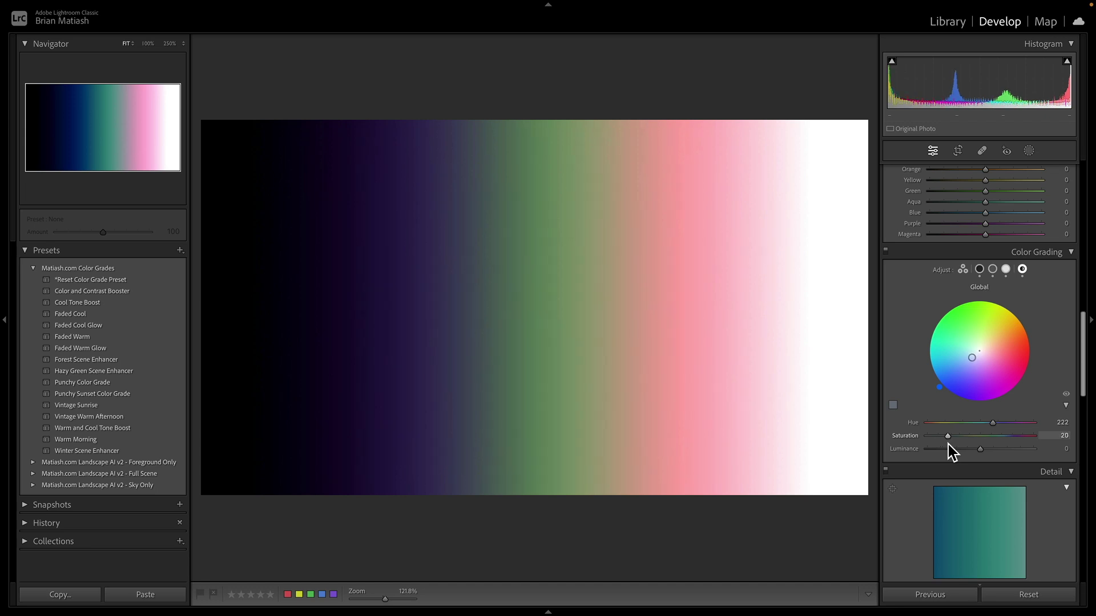
pyautogui.moveTo(939, 387); pyautogui.dragTo(952, 405)
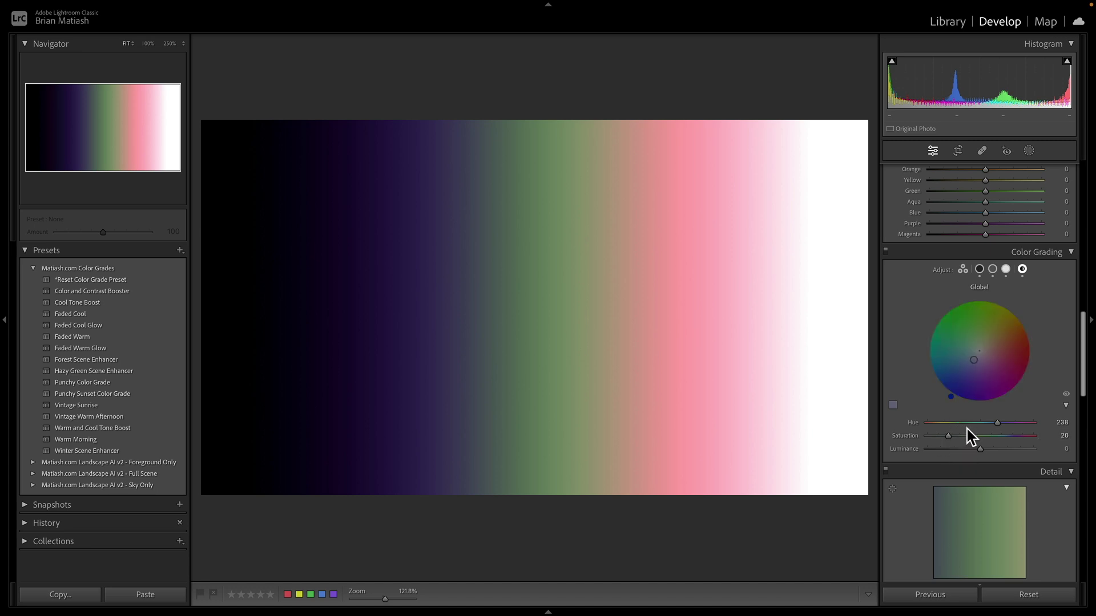
pyautogui.scroll(5, 967, 429)
pyautogui.scroll(10, 967, 429)
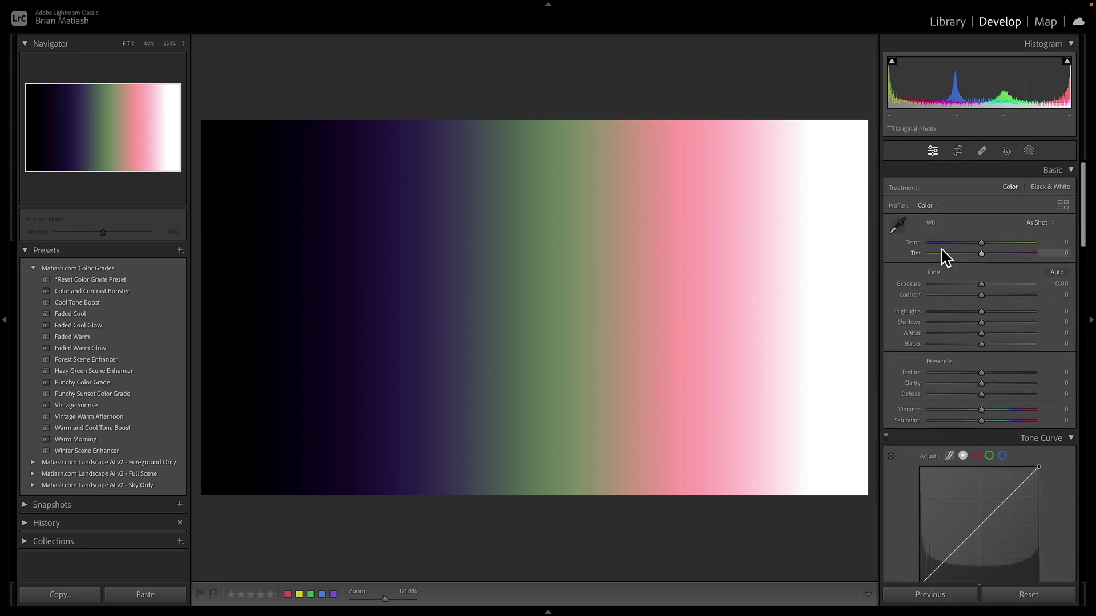
pyautogui.scroll(-12, 911, 255)
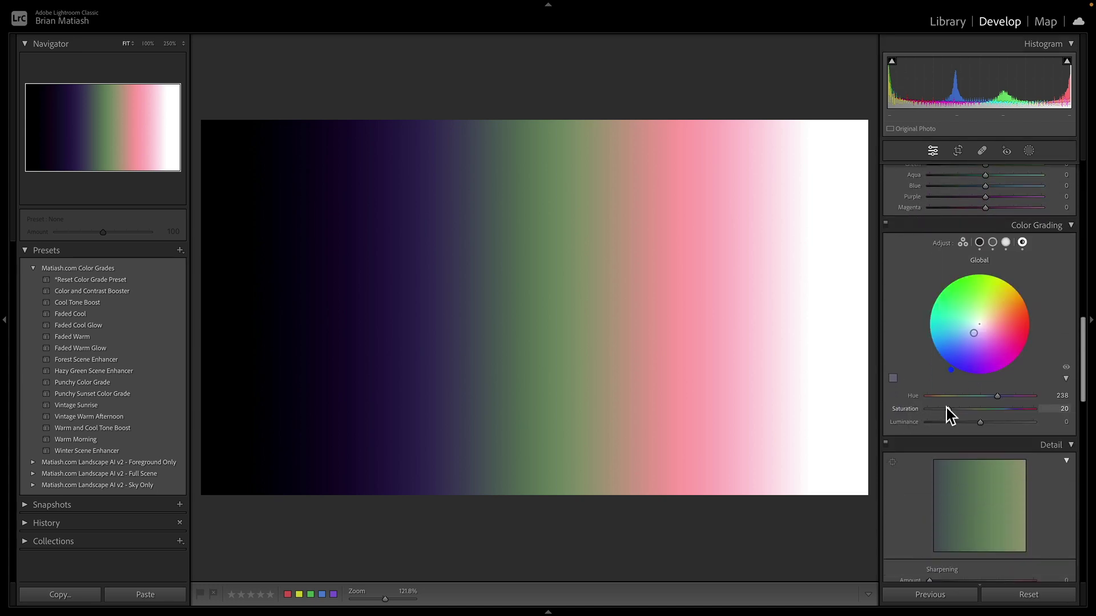
pyautogui.doubleClick(912, 411)
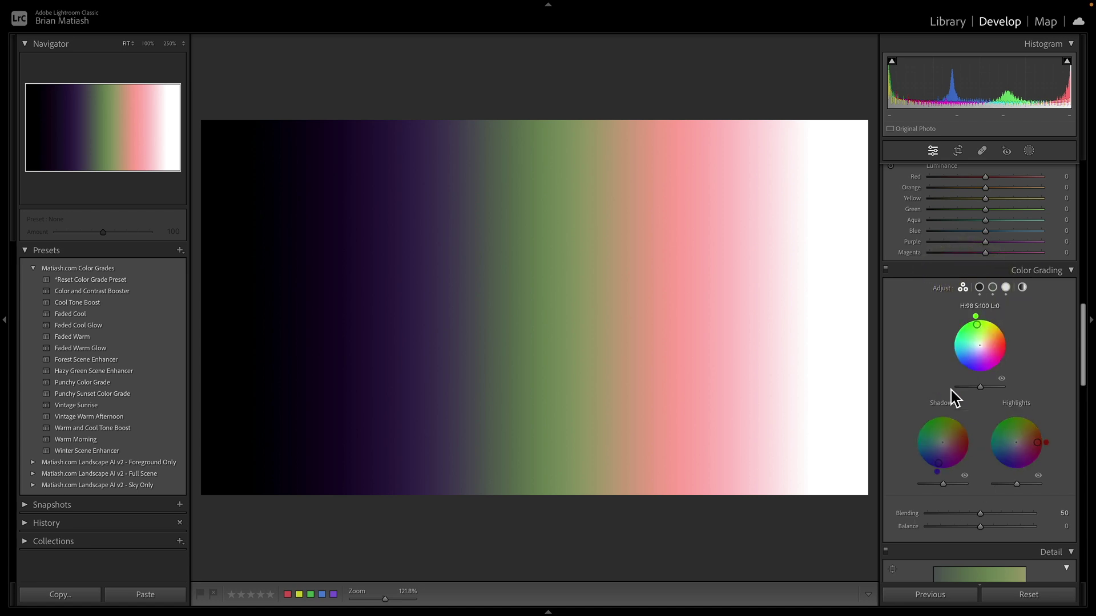
# - Push the Purple, Magenta, Yellow and Red HSL saturation sliders up to +100
pyautogui.scroll(8, 937, 347)
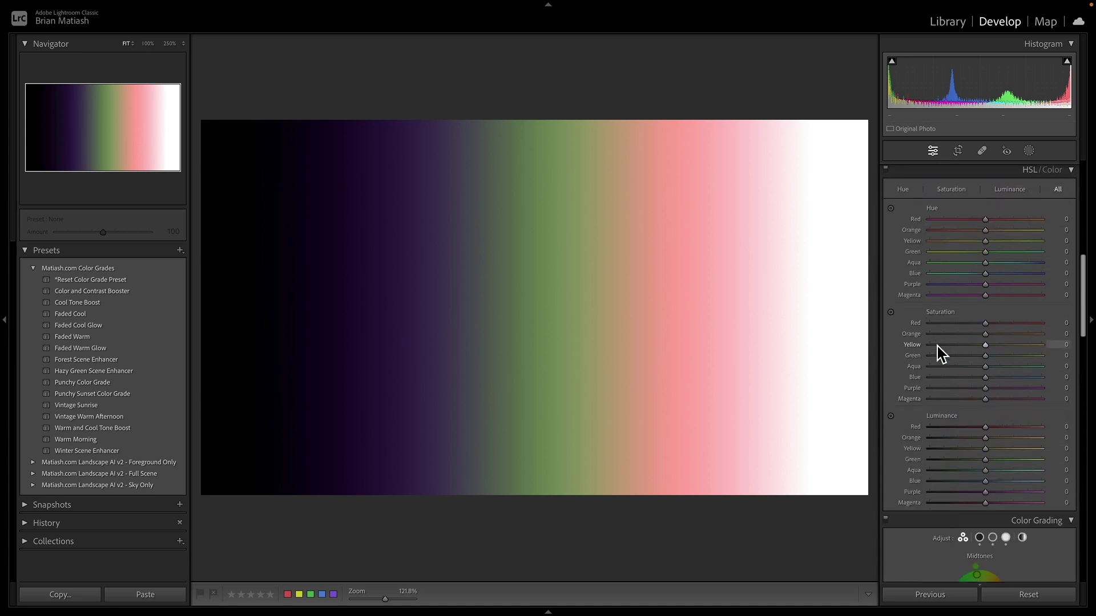
pyautogui.scroll(-2, 937, 347)
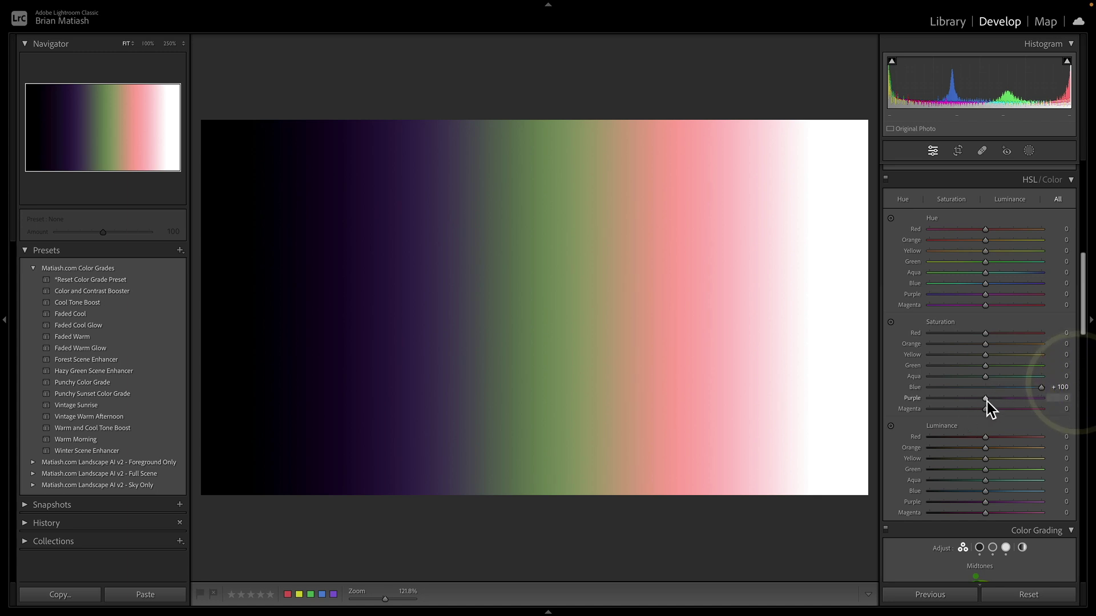
pyautogui.moveTo(985, 398); pyautogui.dragTo(1066, 399)
pyautogui.moveTo(985, 409); pyautogui.dragTo(1065, 366)
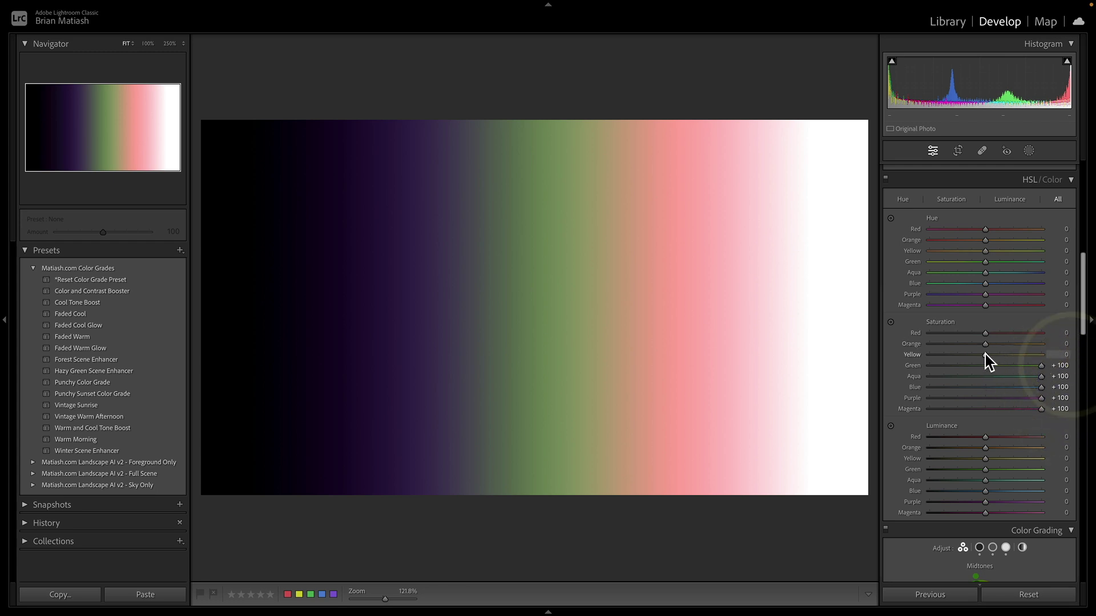
pyautogui.moveTo(985, 355); pyautogui.dragTo(1056, 354)
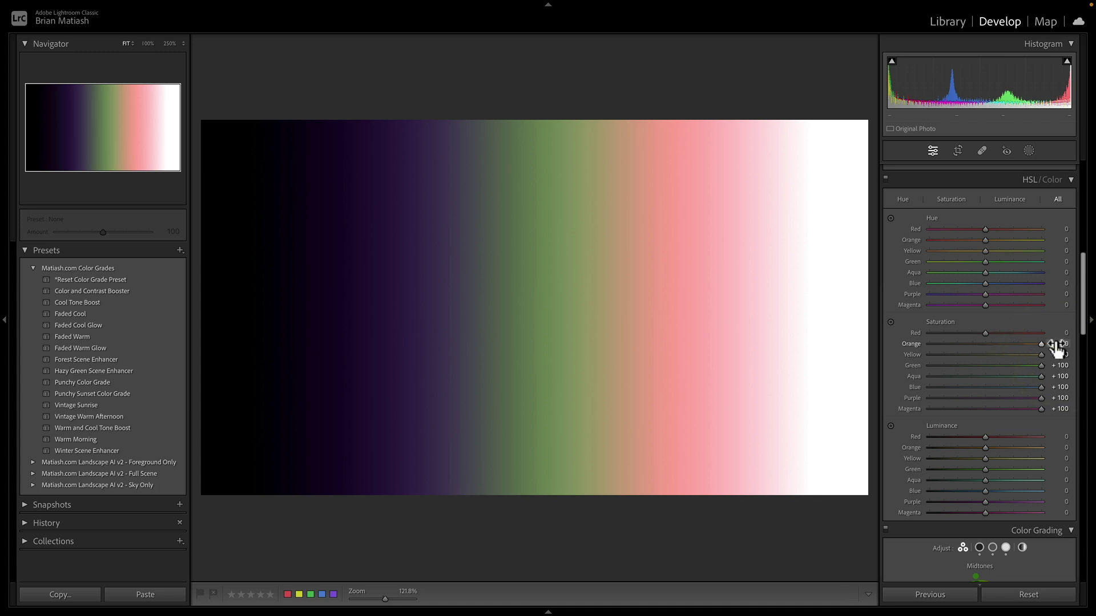
pyautogui.moveTo(987, 334); pyautogui.dragTo(1049, 336)
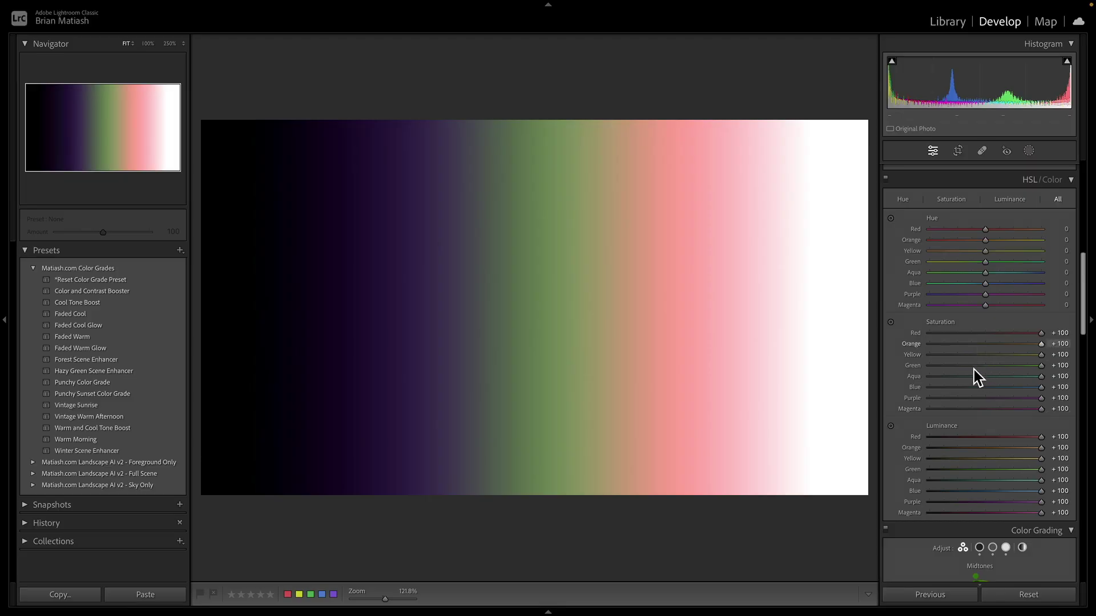
# - Turn on the HSL Saturation targeted adjustment tool for picking colors in the image
pyautogui.click(892, 323)
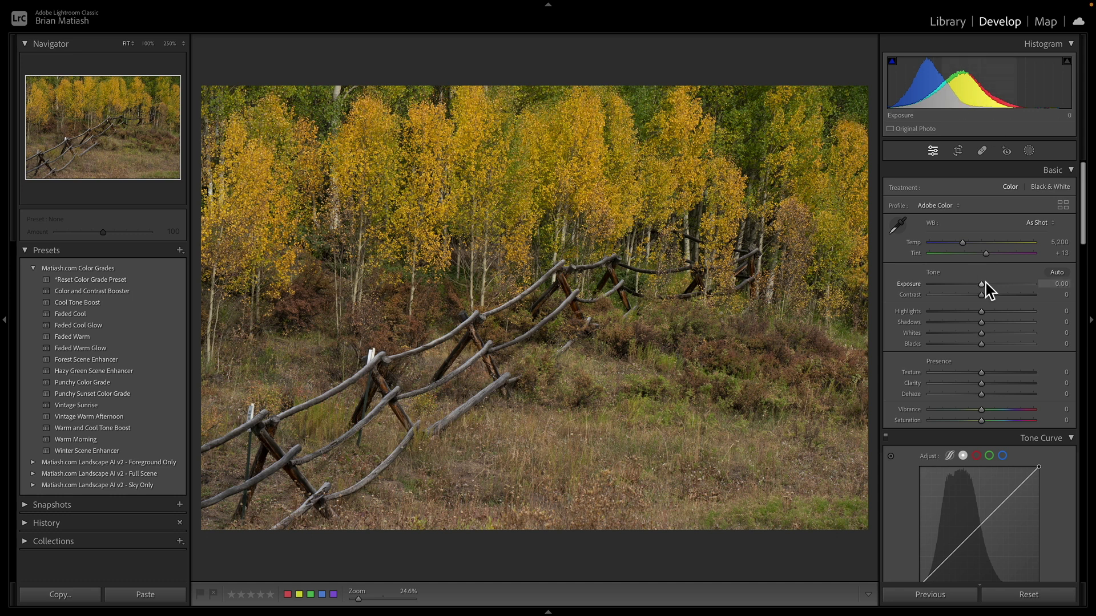
# - Raise exposure to +0.50, whites to +26 and vibrance to +9, comparing against the original
pyautogui.moveTo(981, 283); pyautogui.dragTo(986, 283)
pyautogui.moveTo(984, 336)
pyautogui.mouseDown()
pyautogui.moveTo(994, 336)
pyautogui.moveTo(985, 344)
pyautogui.moveTo(985, 307)
pyautogui.moveTo(973, 322)
pyautogui.mouseUp()
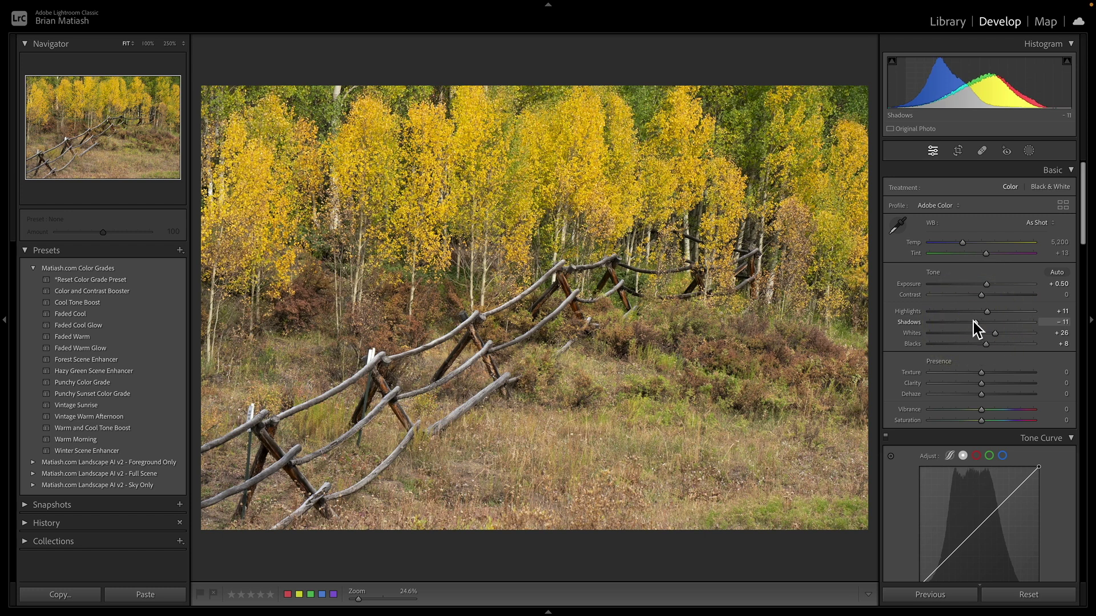
pyautogui.press('\\')
pyautogui.press('\\')
pyautogui.press('\\')
pyautogui.press('\\')
pyautogui.moveTo(983, 409); pyautogui.dragTo(989, 371)
# - Add tone curve points, lift highlights, deepen quarter-tones and raise the black point to about 60
pyautogui.scroll(-2, 989, 371)
pyautogui.scroll(-6, 988, 372)
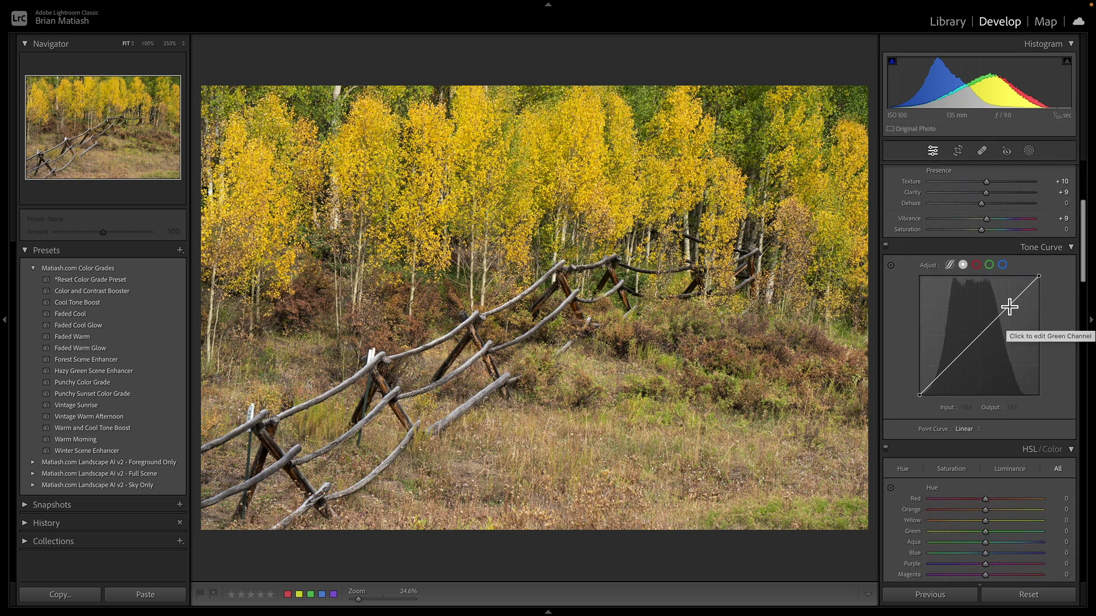
pyautogui.click(1009, 306)
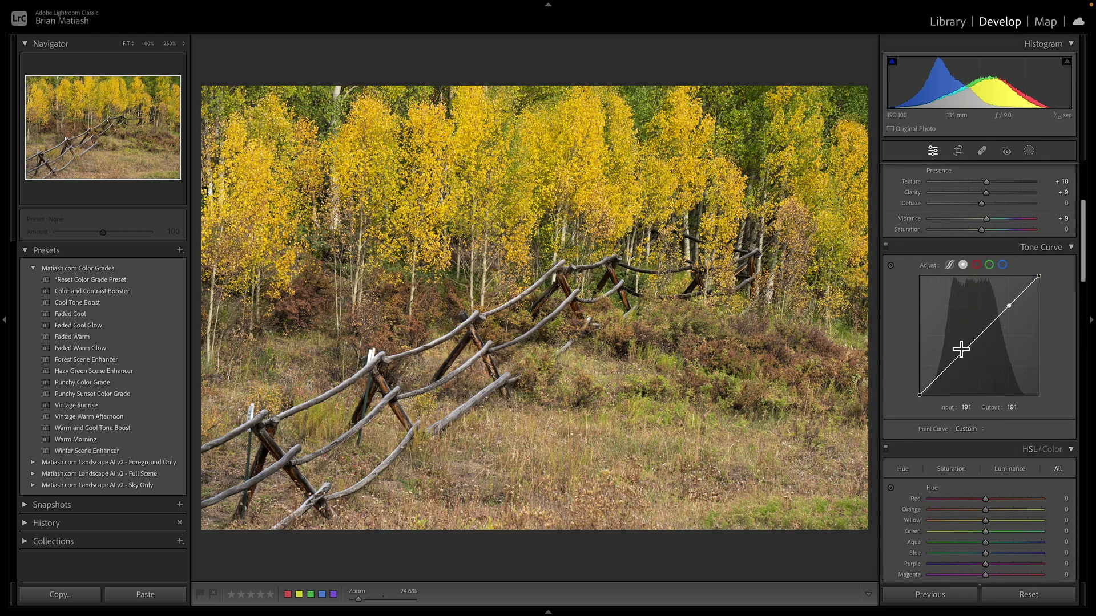
pyautogui.click(949, 365)
pyautogui.click(978, 337)
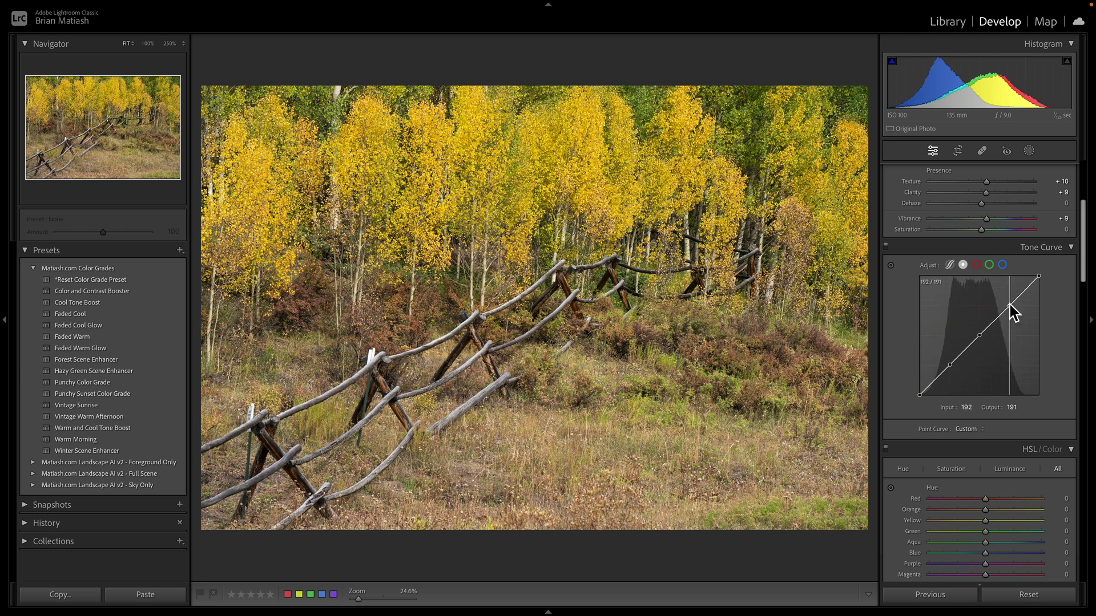
pyautogui.moveTo(1008, 307); pyautogui.dragTo(1008, 301)
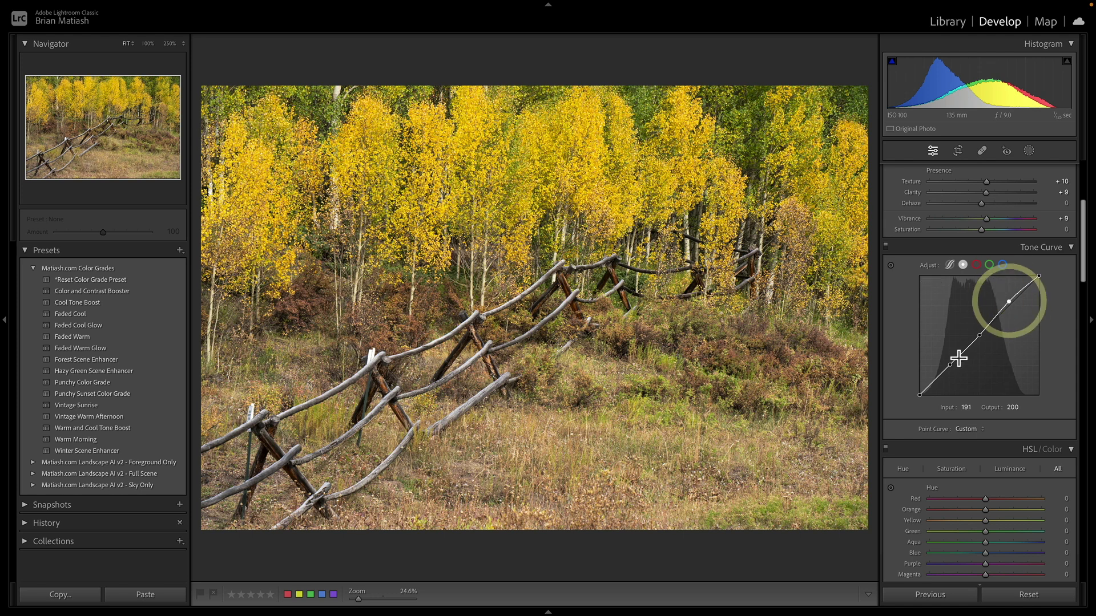
pyautogui.moveTo(950, 365); pyautogui.dragTo(950, 372)
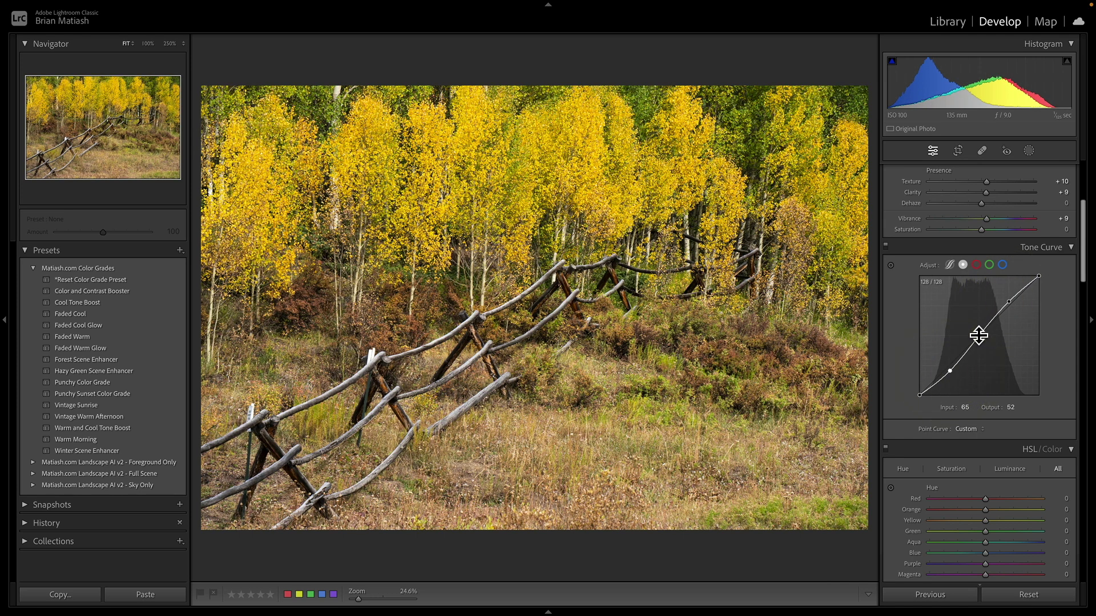
pyautogui.click(977, 335)
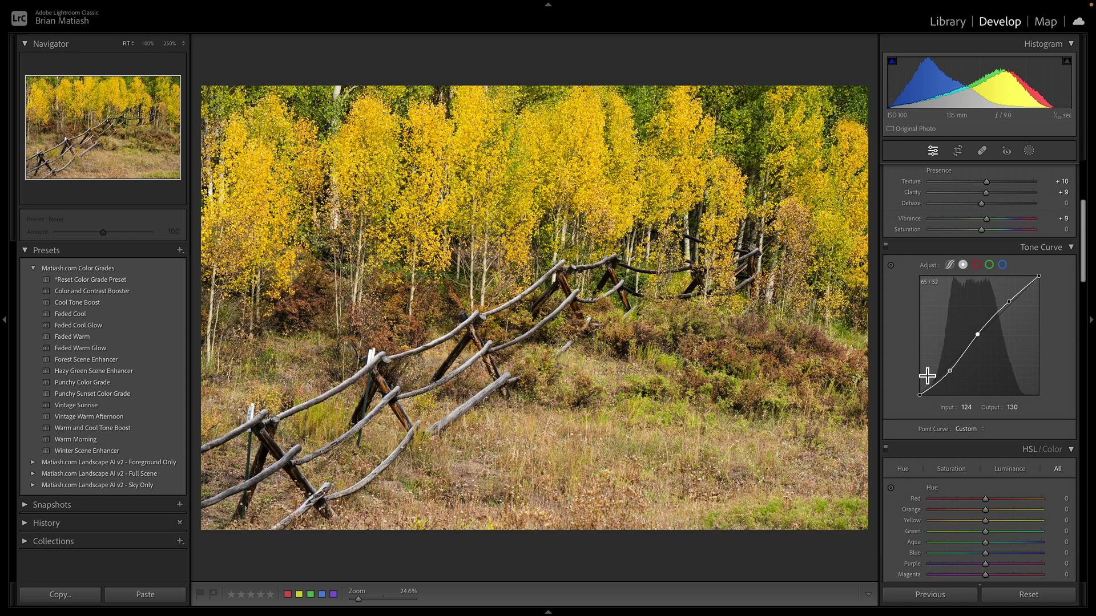
pyautogui.moveTo(919, 395); pyautogui.dragTo(908, 369)
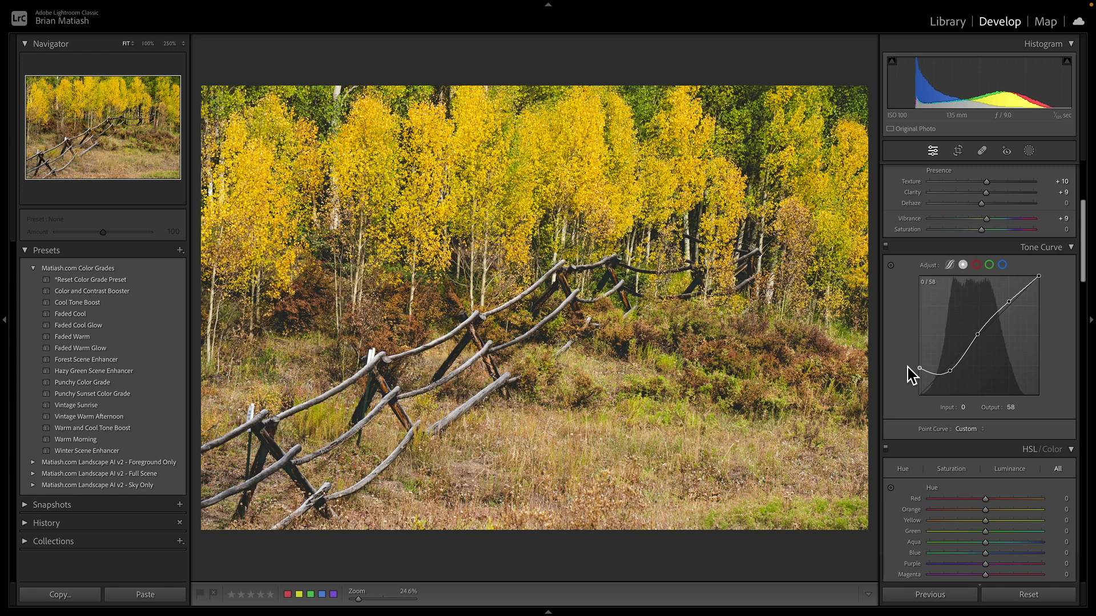
pyautogui.click(917, 368)
# - Tint the shadows a cool blue-purple with Color Grading Hue 250 and Saturation 35
pyautogui.scroll(-5, 908, 355)
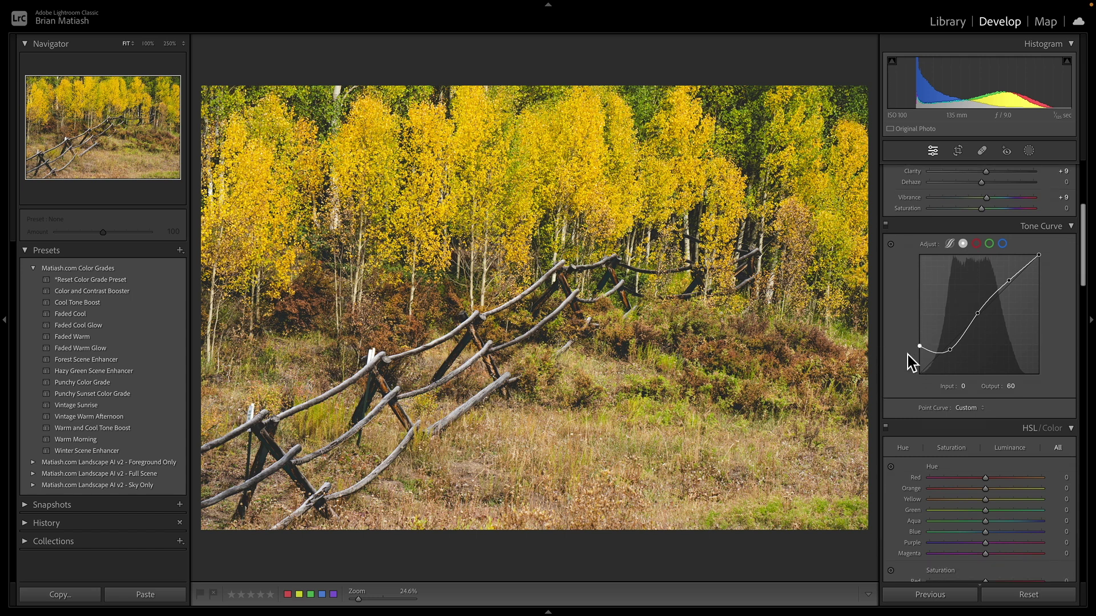
pyautogui.scroll(-8, 907, 355)
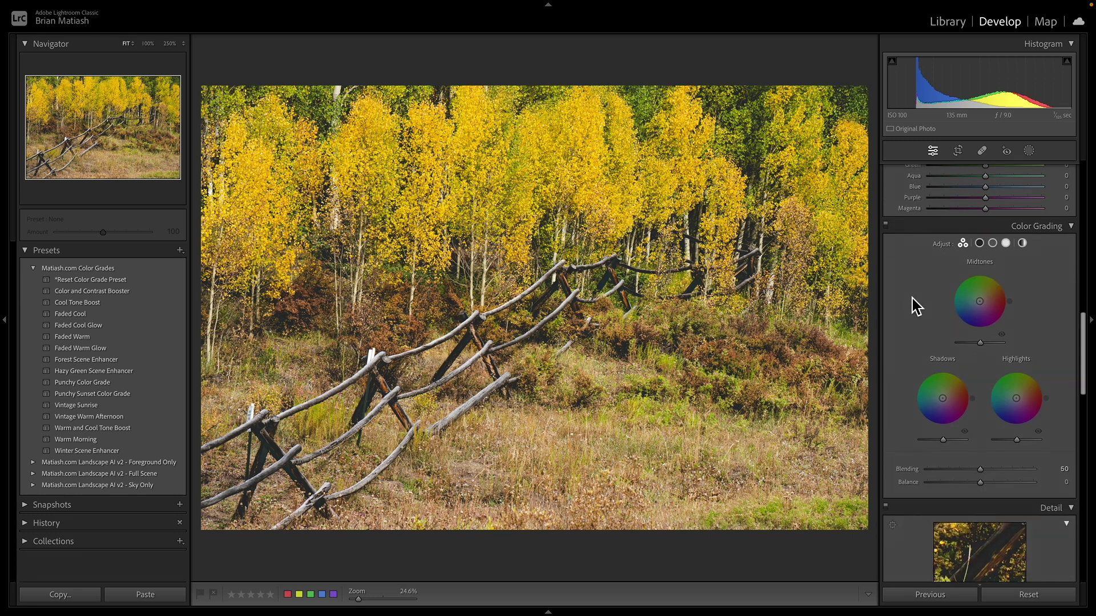
pyautogui.click(980, 245)
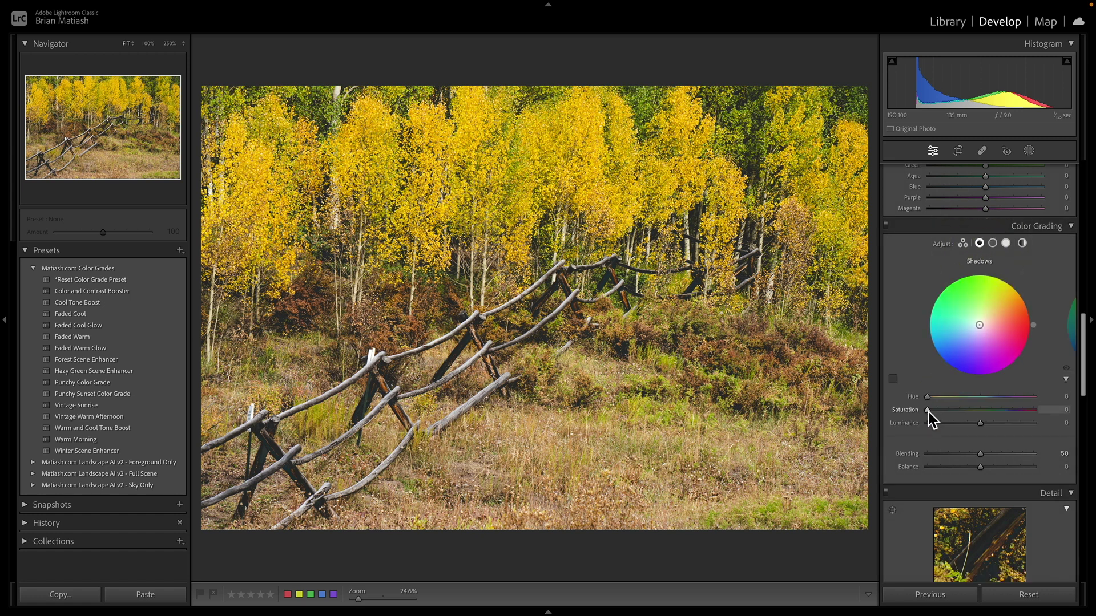
pyautogui.moveTo(928, 411); pyautogui.dragTo(1048, 410)
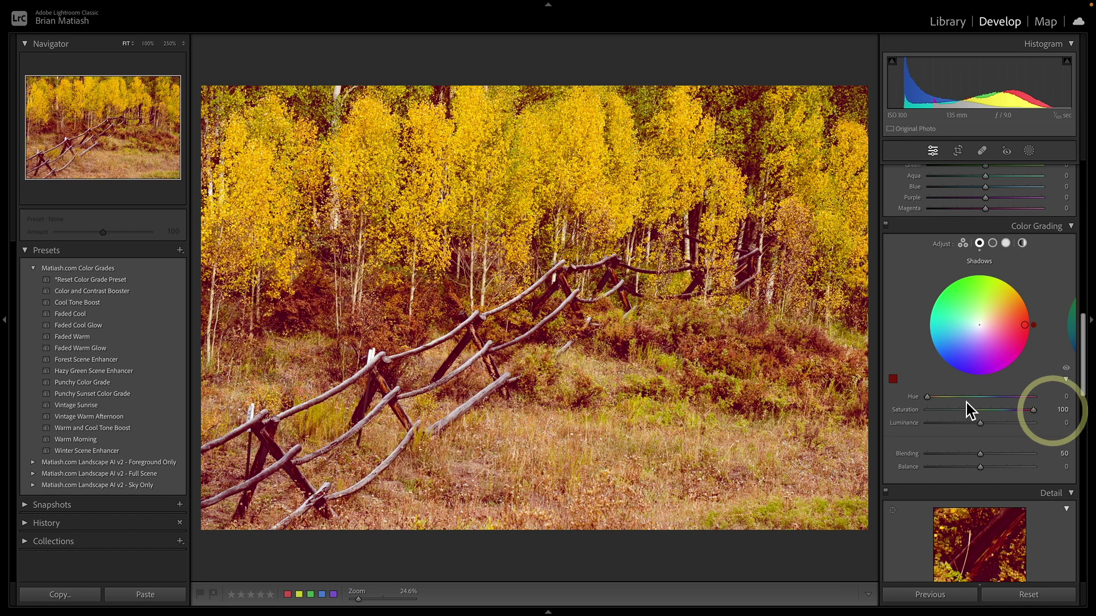
pyautogui.moveTo(926, 397); pyautogui.dragTo(1001, 398)
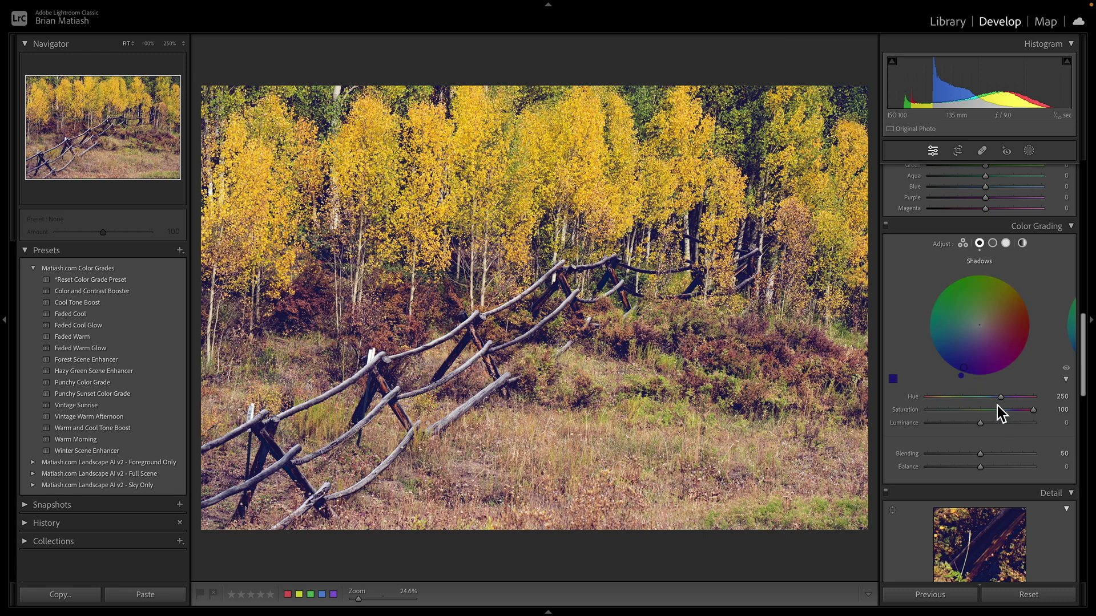
pyautogui.moveTo(1033, 409); pyautogui.dragTo(965, 411)
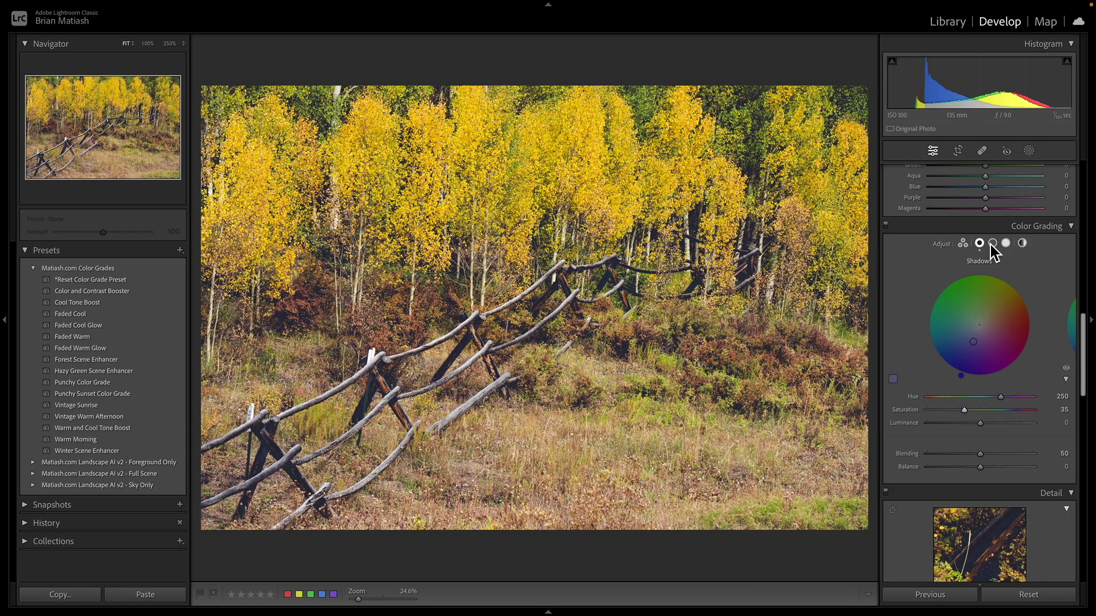
# - Give the midtones a faint warm yellow grade at Hue 63, Saturation 13
pyautogui.click(992, 244)
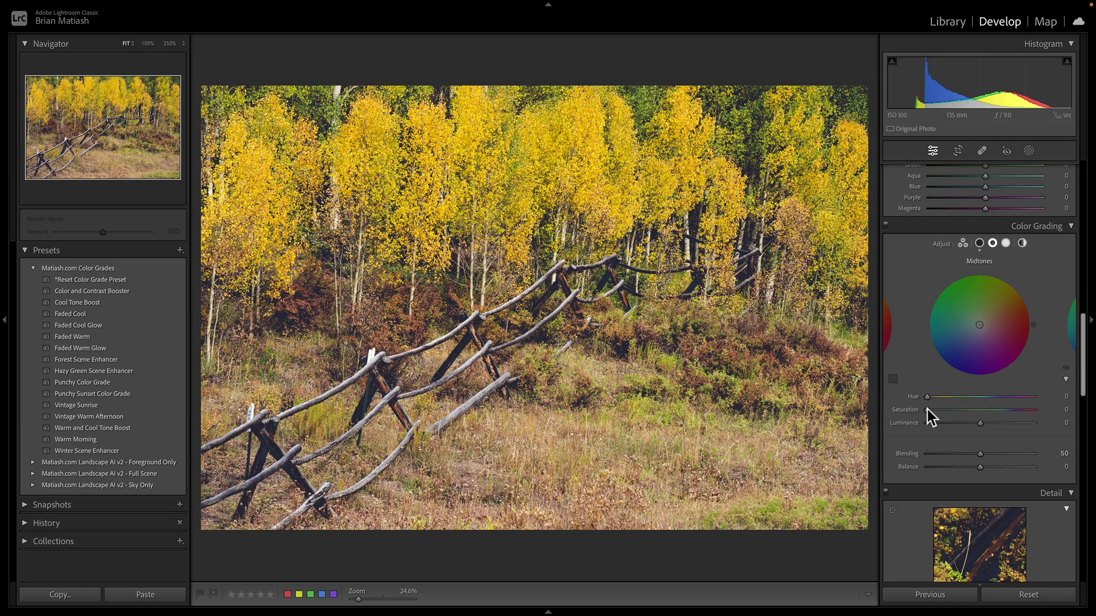
pyautogui.moveTo(927, 409); pyautogui.dragTo(1037, 412)
pyautogui.moveTo(927, 396); pyautogui.dragTo(948, 398)
pyautogui.moveTo(1032, 411); pyautogui.dragTo(940, 413)
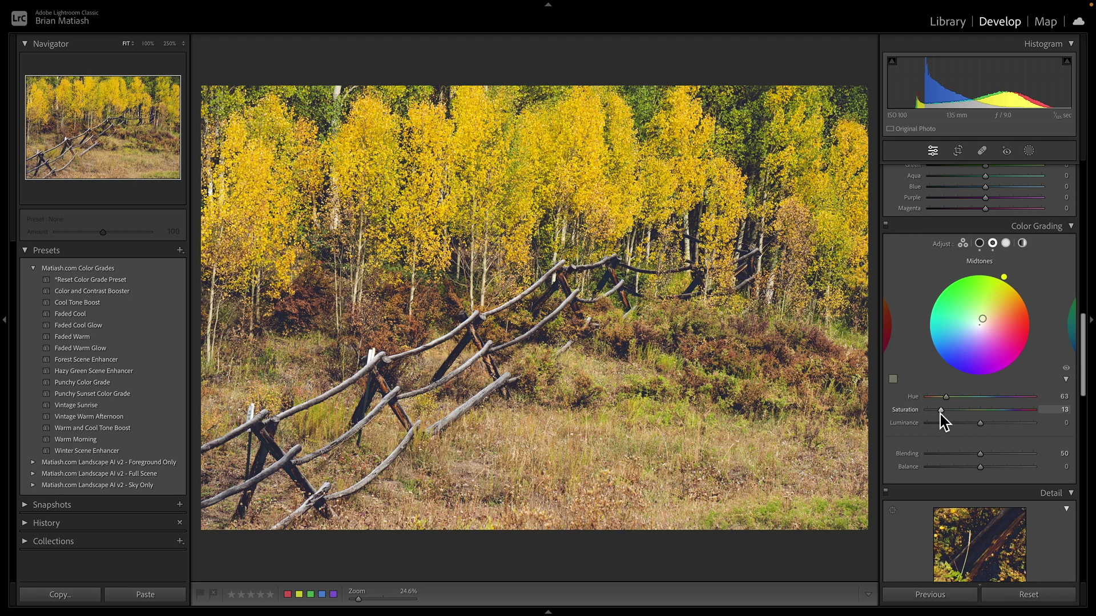
pyautogui.moveTo(941, 414); pyautogui.dragTo(940, 414)
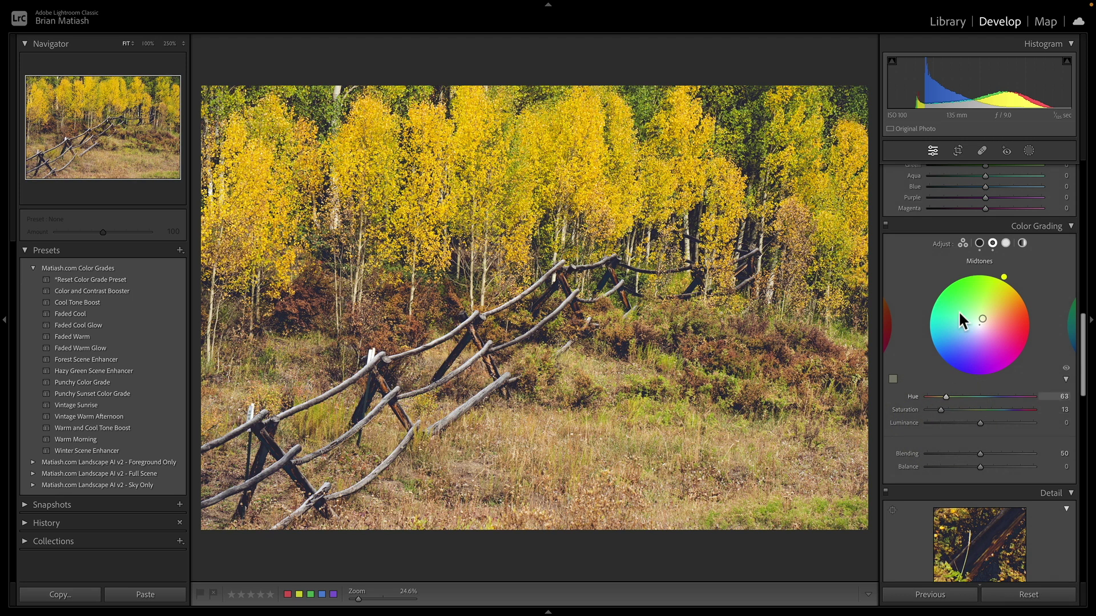
# - Grade the highlights with a warm yellow at Hue 71, Saturation 34
pyautogui.click(1006, 243)
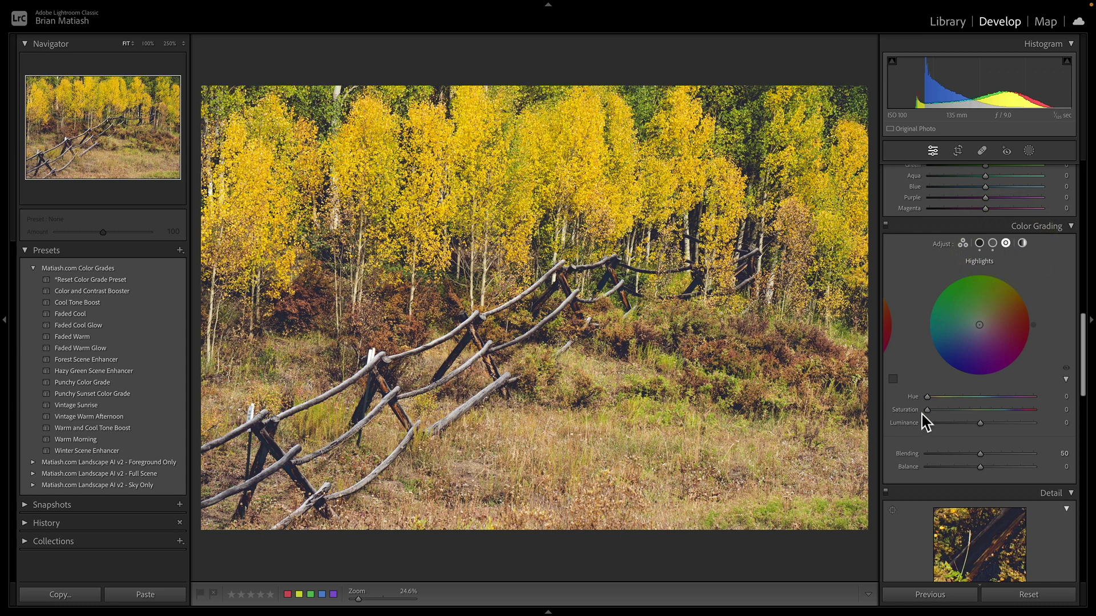
pyautogui.moveTo(922, 413); pyautogui.dragTo(1036, 412)
pyautogui.moveTo(927, 397); pyautogui.dragTo(947, 397)
pyautogui.moveTo(1033, 411)
pyautogui.mouseDown()
pyautogui.moveTo(929, 415)
pyautogui.moveTo(964, 417)
pyautogui.mouseUp()
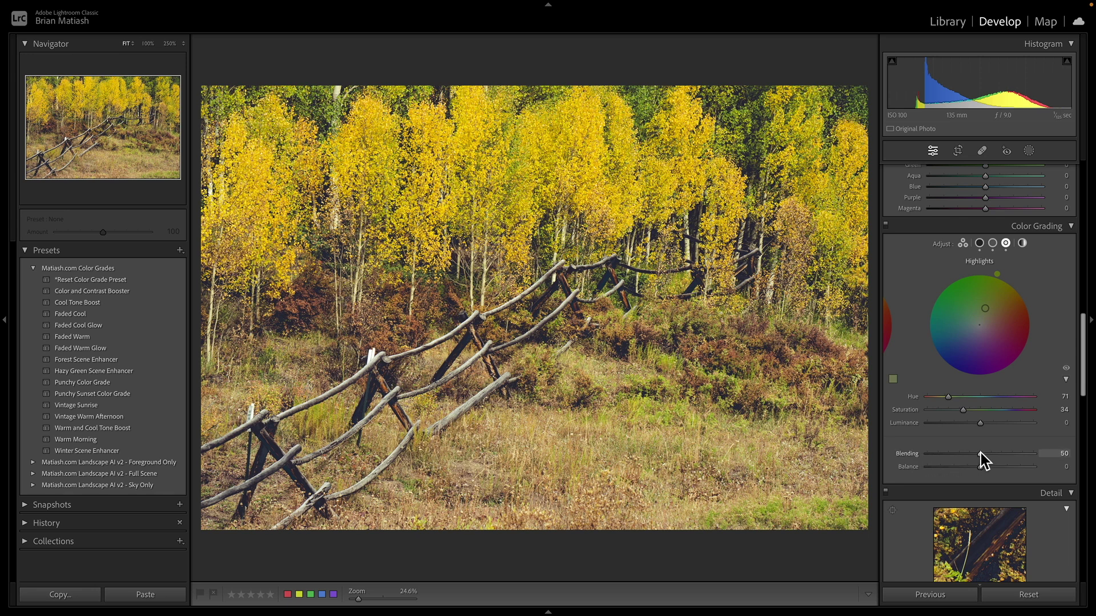
# - Lower Color Grading Blending to 16 and shift Balance to +17
pyautogui.moveTo(979, 453); pyautogui.dragTo(965, 453)
pyautogui.moveTo(943, 451); pyautogui.dragTo(944, 452)
pyautogui.moveTo(987, 468); pyautogui.dragTo(990, 469)
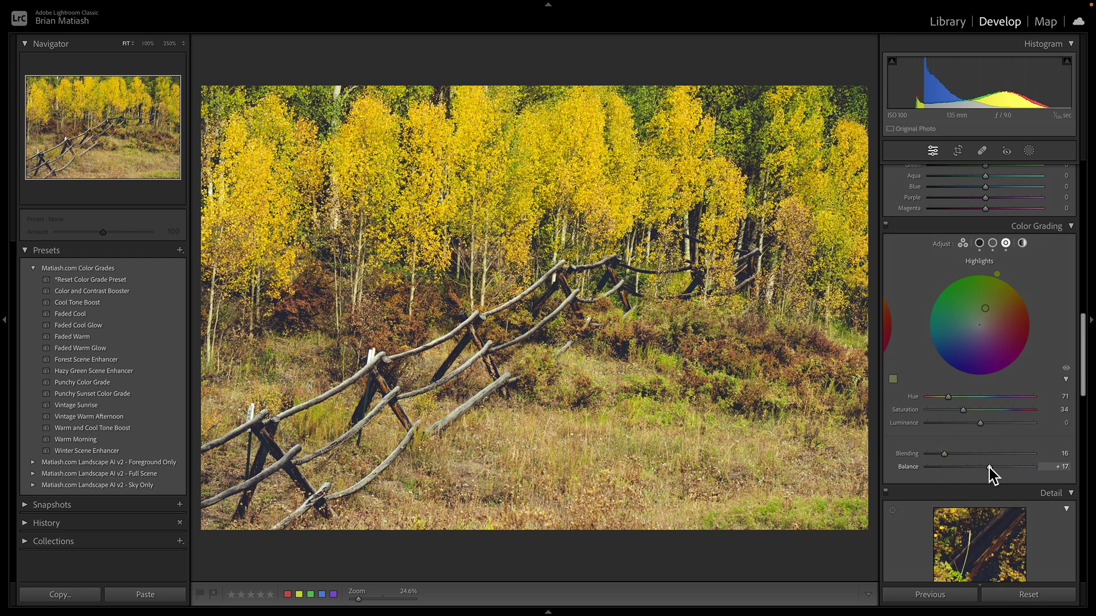
pyautogui.click(886, 224)
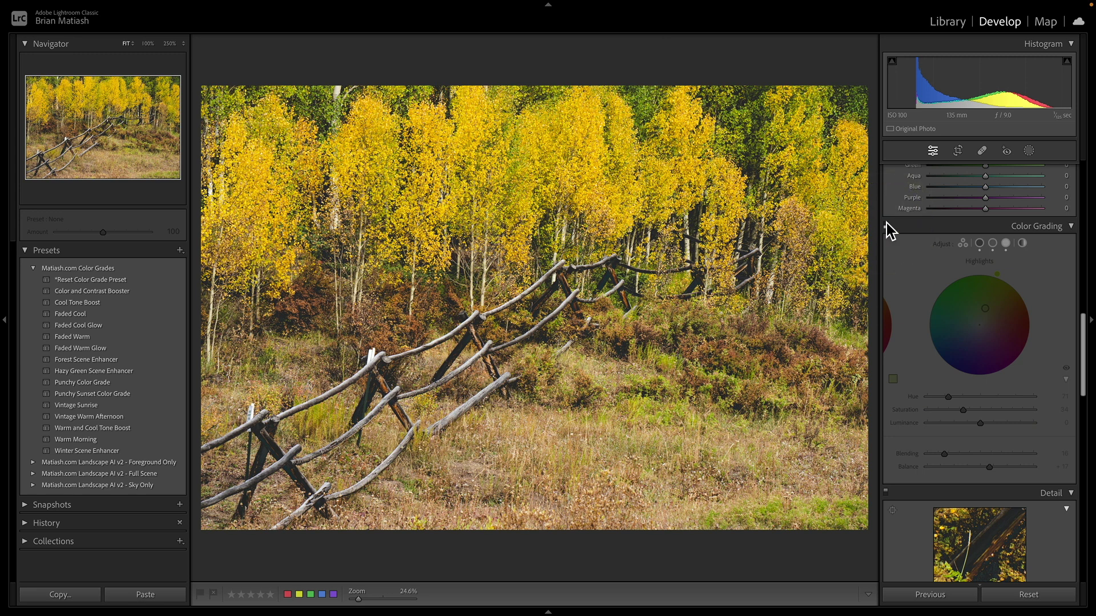
pyautogui.click(887, 224)
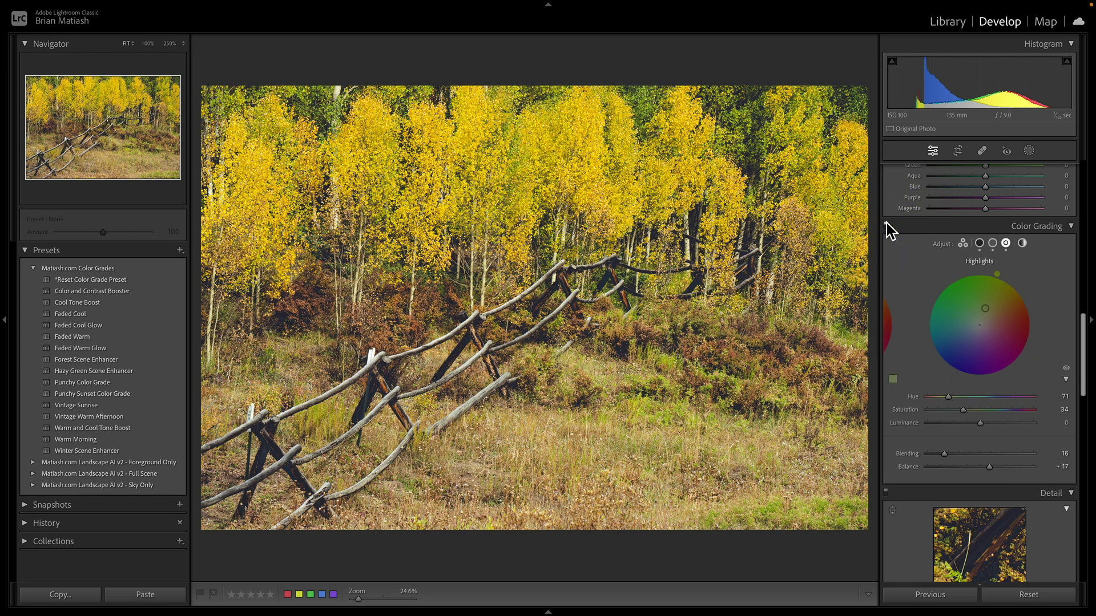
pyautogui.click(887, 223)
pyautogui.click(886, 225)
pyautogui.click(887, 224)
pyautogui.click(886, 224)
pyautogui.click(979, 244)
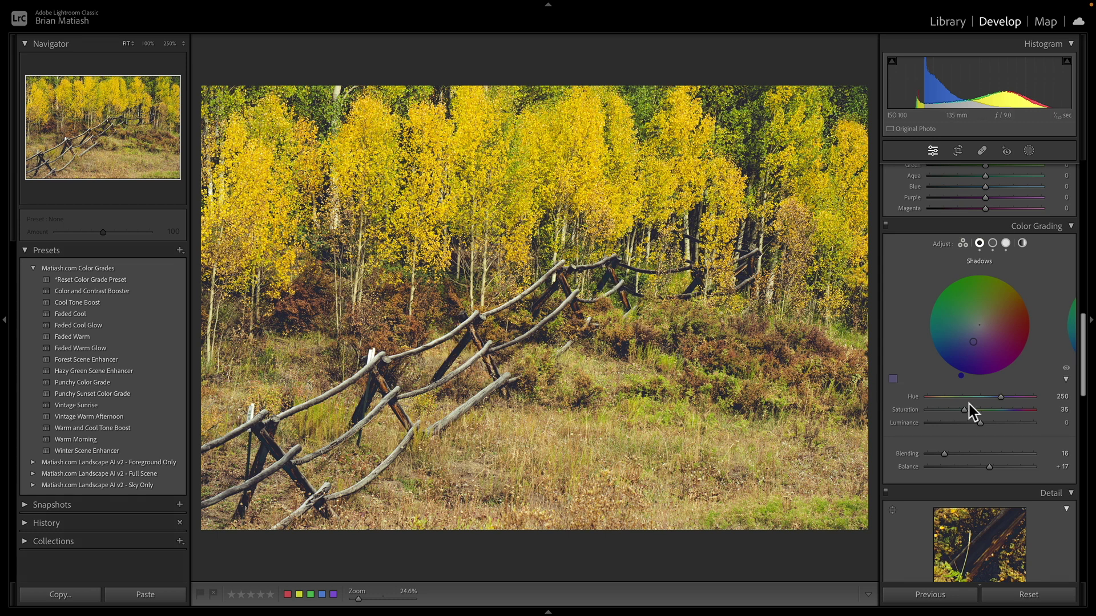
pyautogui.moveTo(979, 422); pyautogui.dragTo(994, 422)
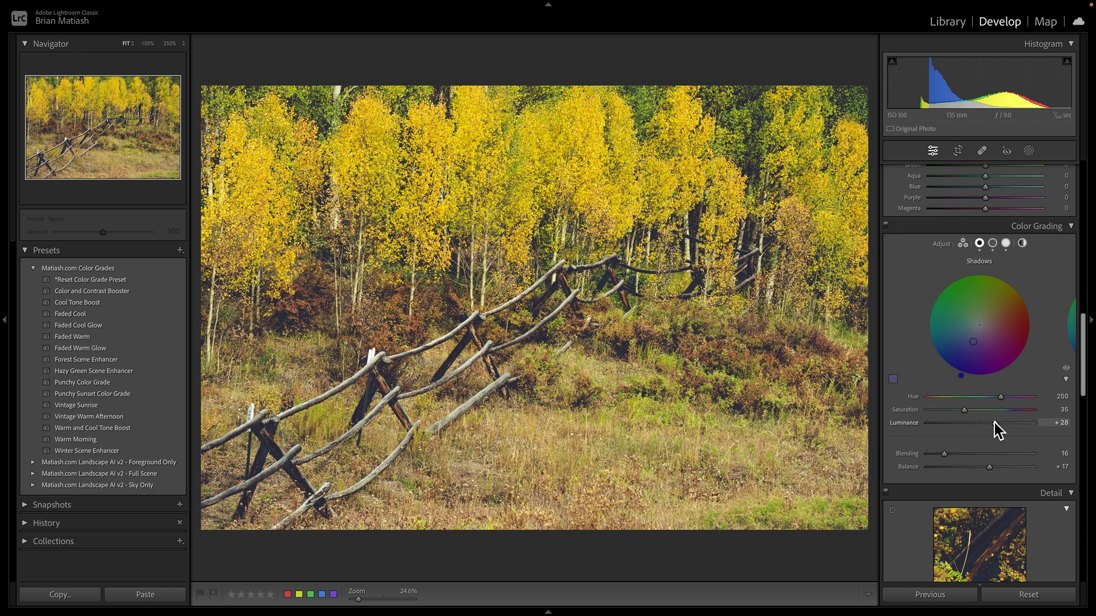
pyautogui.doubleClick(901, 425)
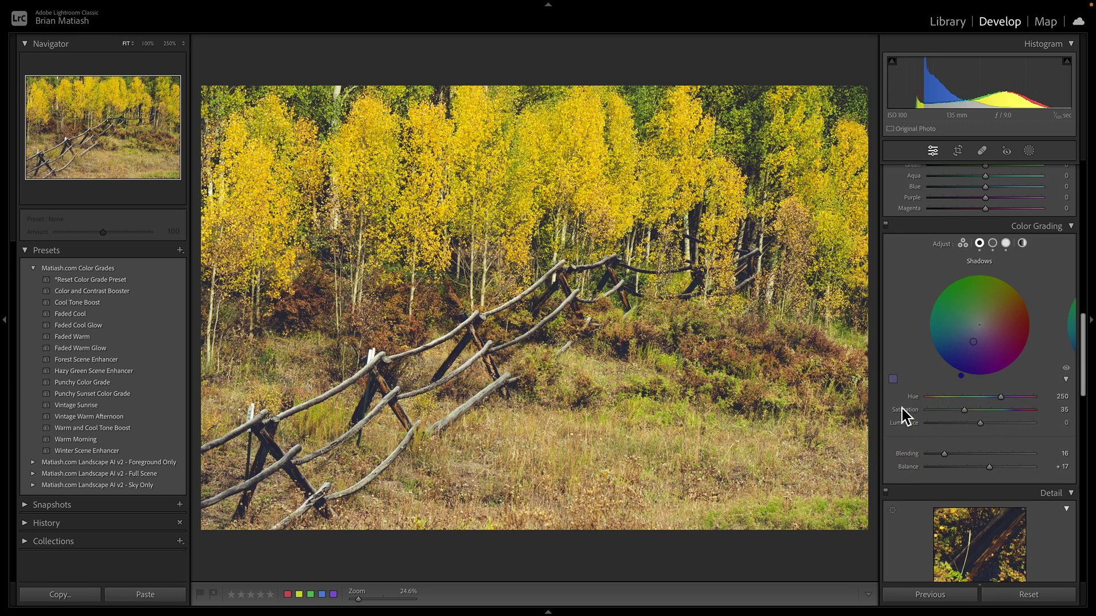
pyautogui.scroll(10, 901, 409)
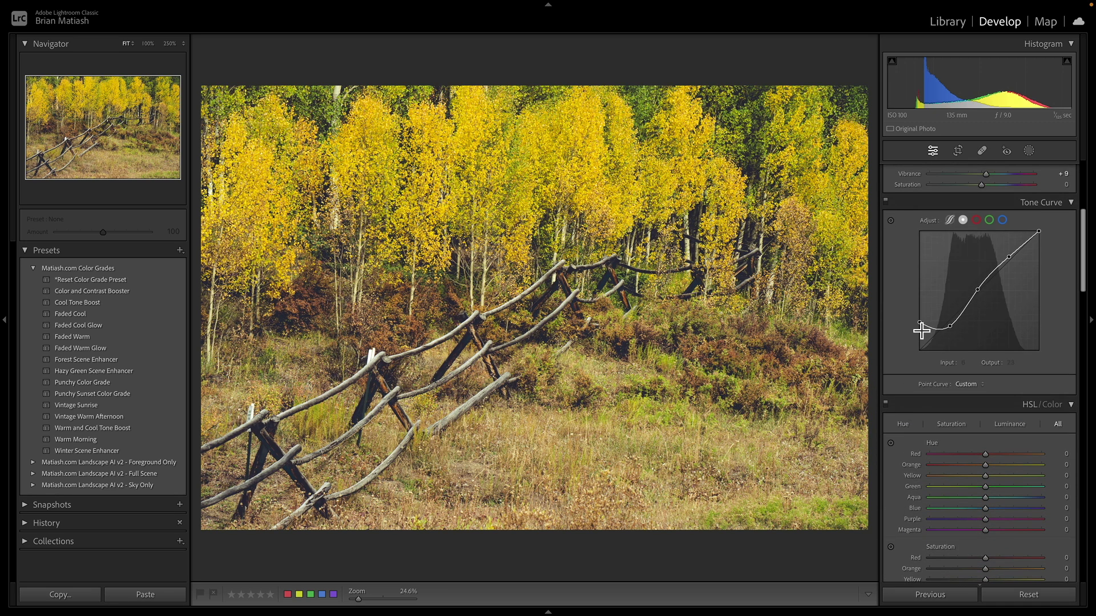
pyautogui.moveTo(919, 323)
pyautogui.mouseDown()
pyautogui.moveTo(917, 310)
pyautogui.moveTo(922, 333)
pyautogui.moveTo(921, 307)
pyautogui.moveTo(913, 317)
pyautogui.mouseUp()
pyautogui.scroll(-10, 913, 316)
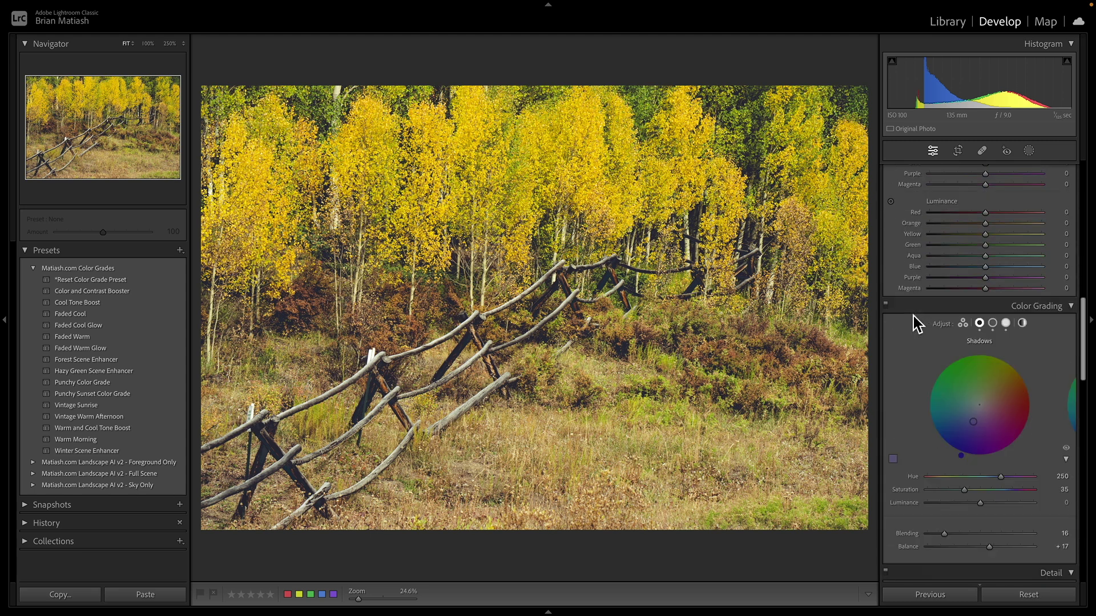
pyautogui.scroll(-3, 913, 316)
pyautogui.scroll(3, 913, 316)
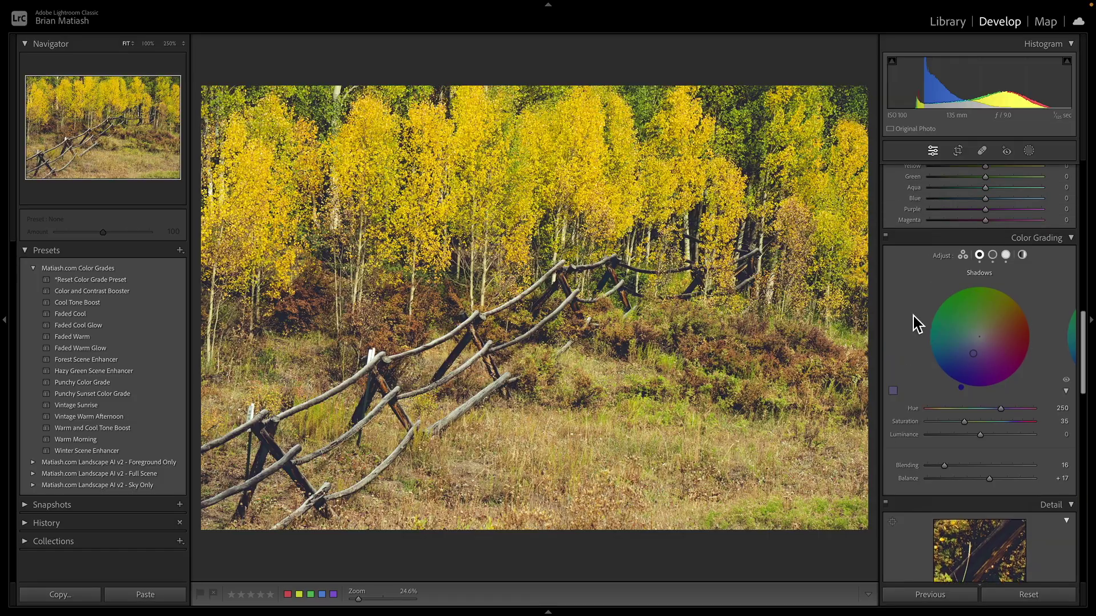